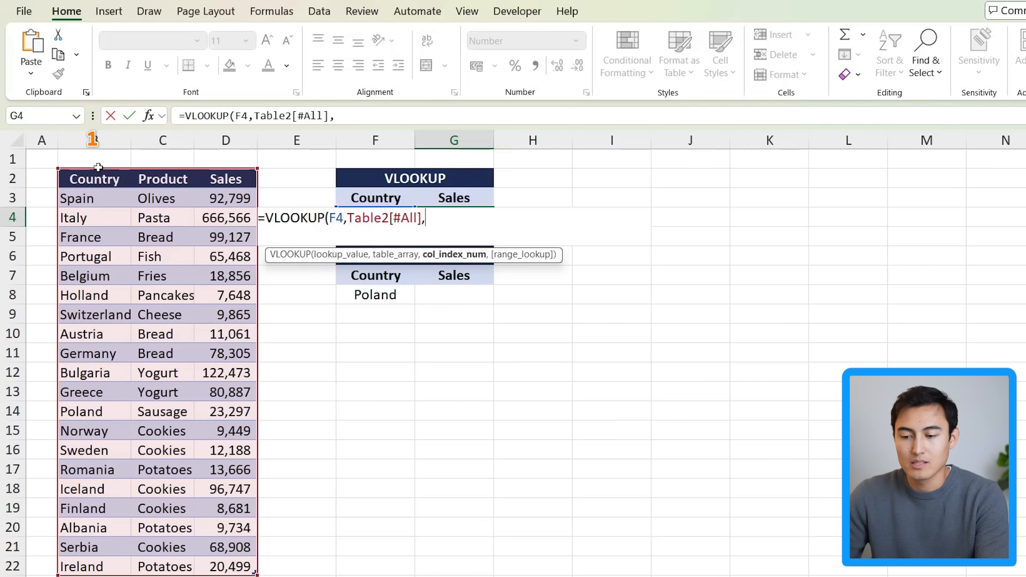
Step: Complete the VLOOKUP in G4 with column index 3 and exact match FALSE, and enter the formula
{"action": "type", "text": "3,"}
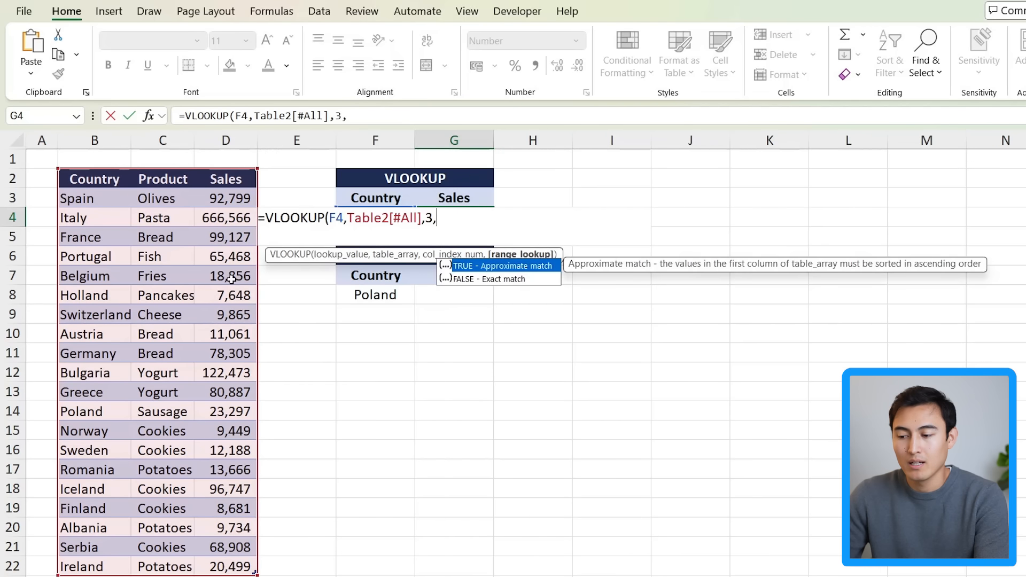
{"action": "key", "text": "Down"}
{"action": "key", "text": "Tab"}
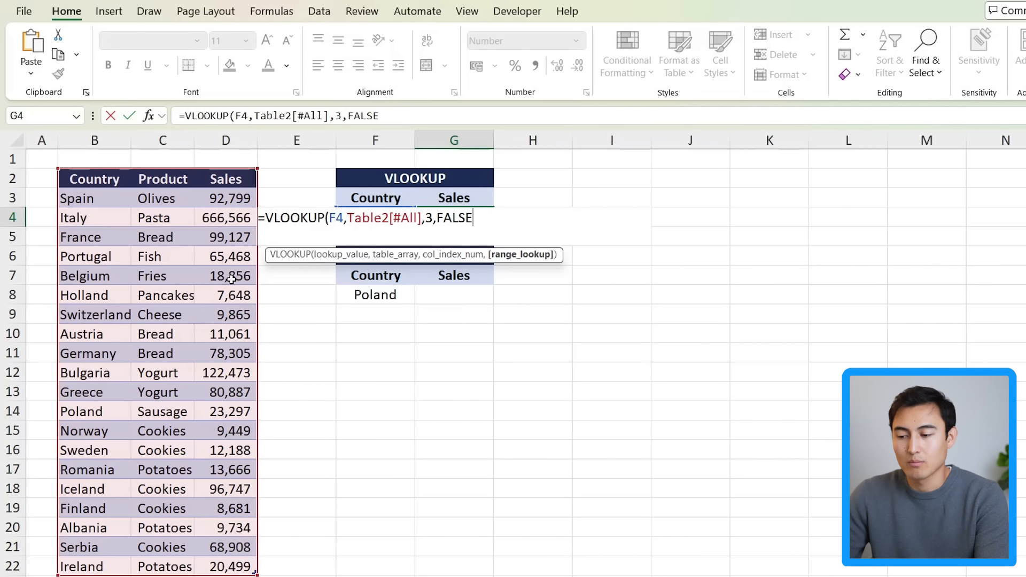
{"action": "type", "text": ")"}
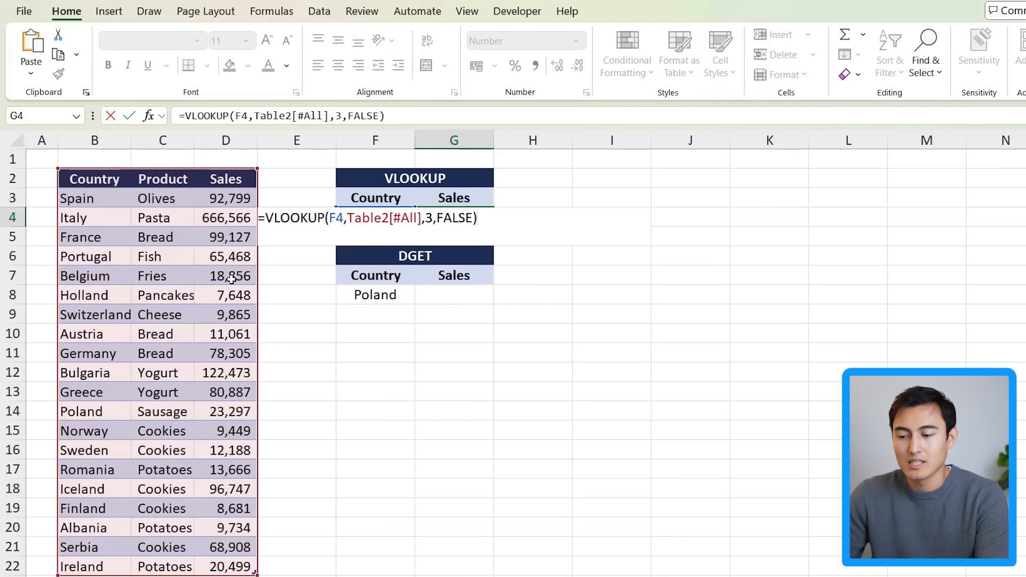
{"action": "key", "text": "Return"}
{"action": "key", "text": "Up"}
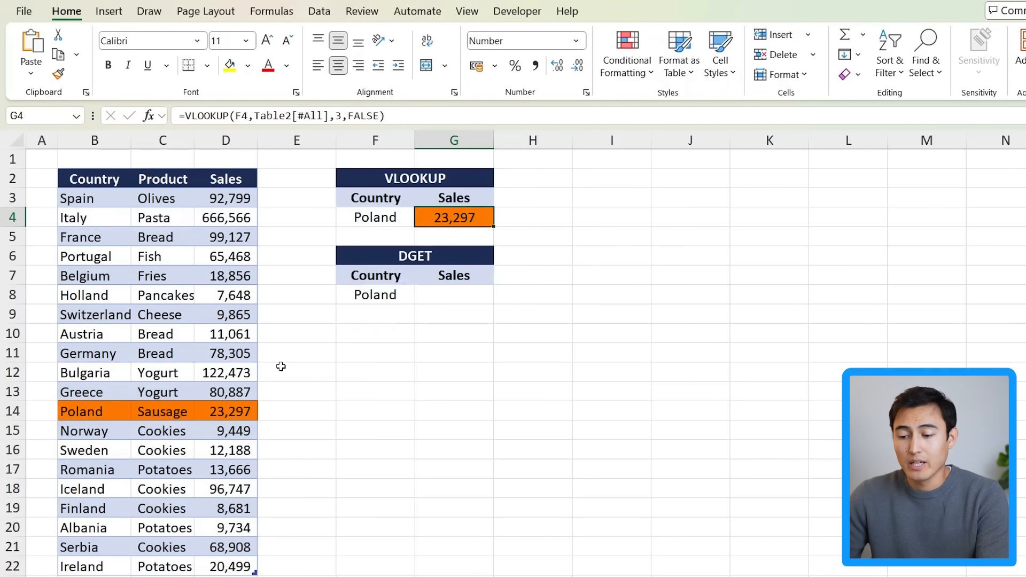
Step: Enter =DGET(Table2[#All],G7,F7:F8) in G8 to return sales for the country criteria in F7:F8
{"action": "left_click", "coordinate": [247, 409]}
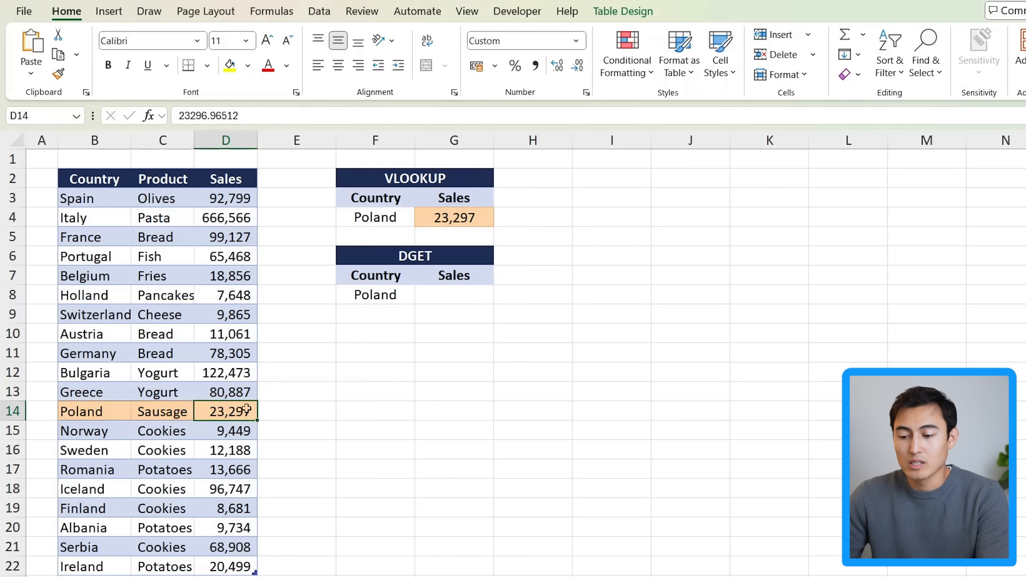
{"action": "left_click", "coordinate": [450, 300]}
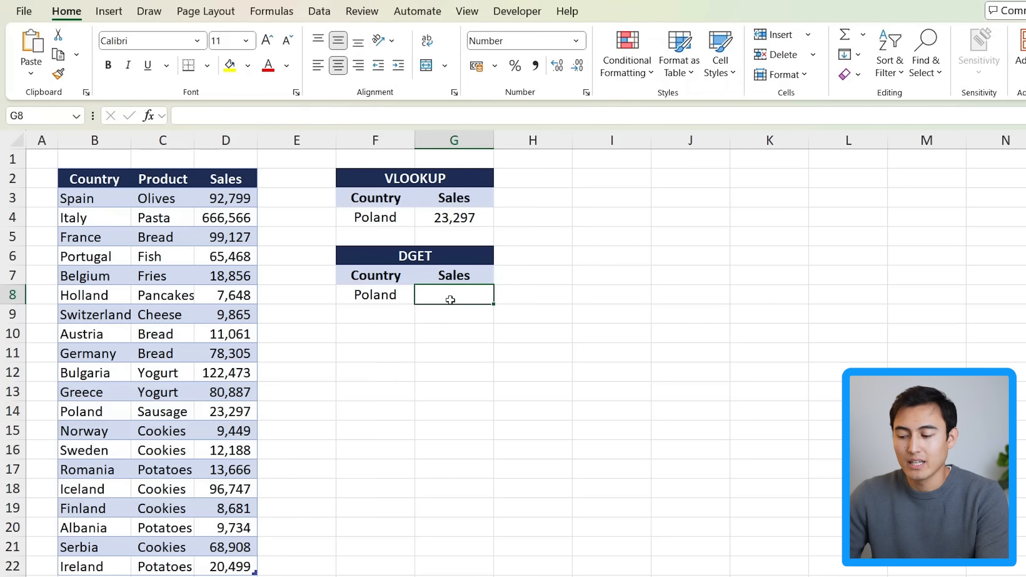
{"action": "type", "text": "=dget"}
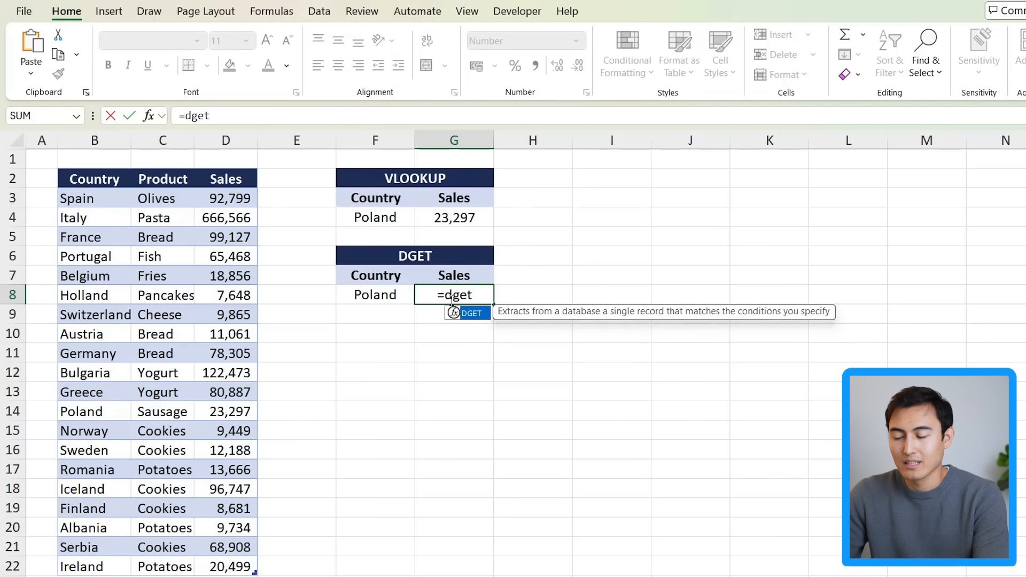
{"action": "key", "text": "Tab"}
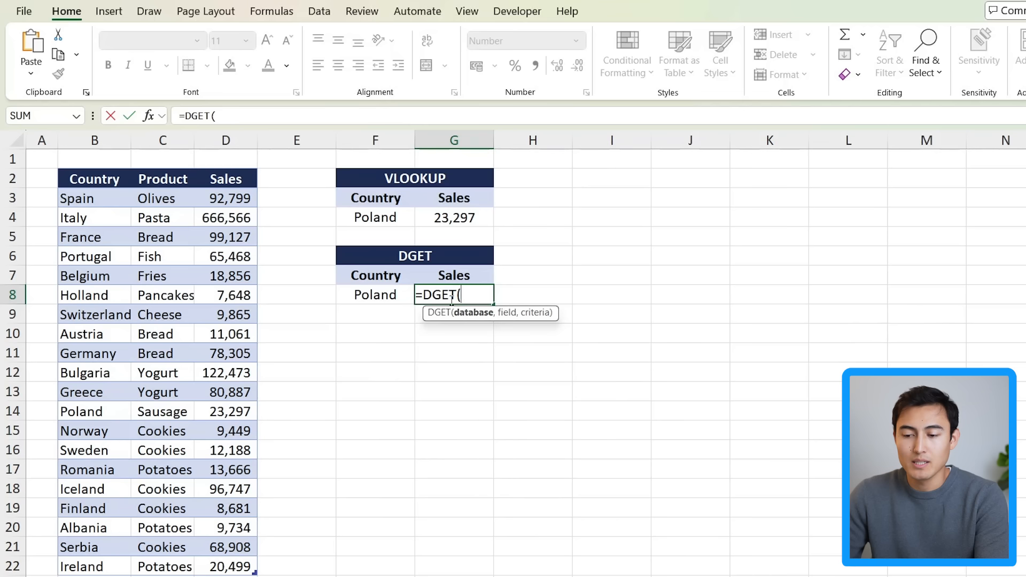
{"action": "left_click", "coordinate": [90, 180]}
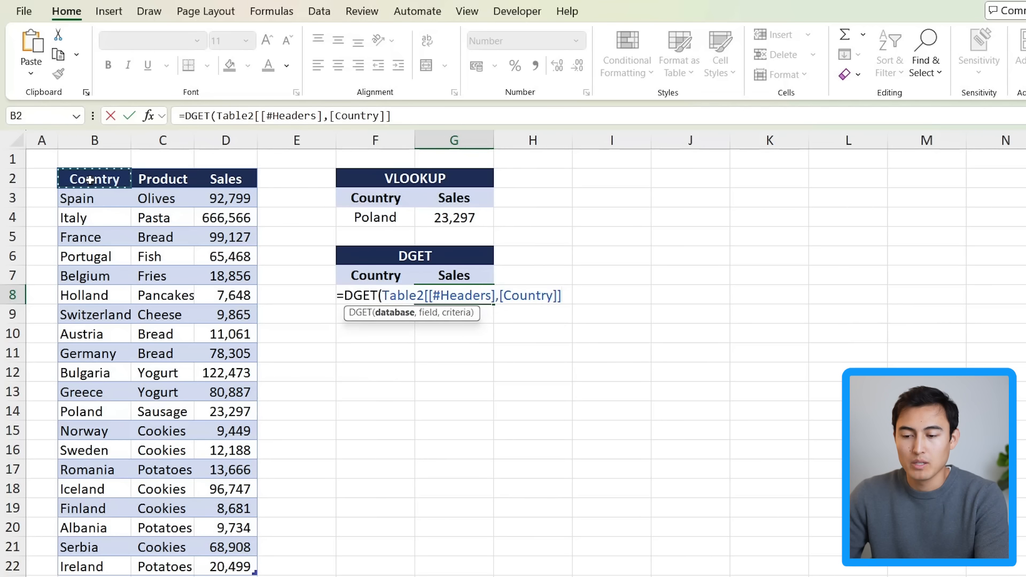
{"action": "key", "text": "ctrl+shift+Down"}
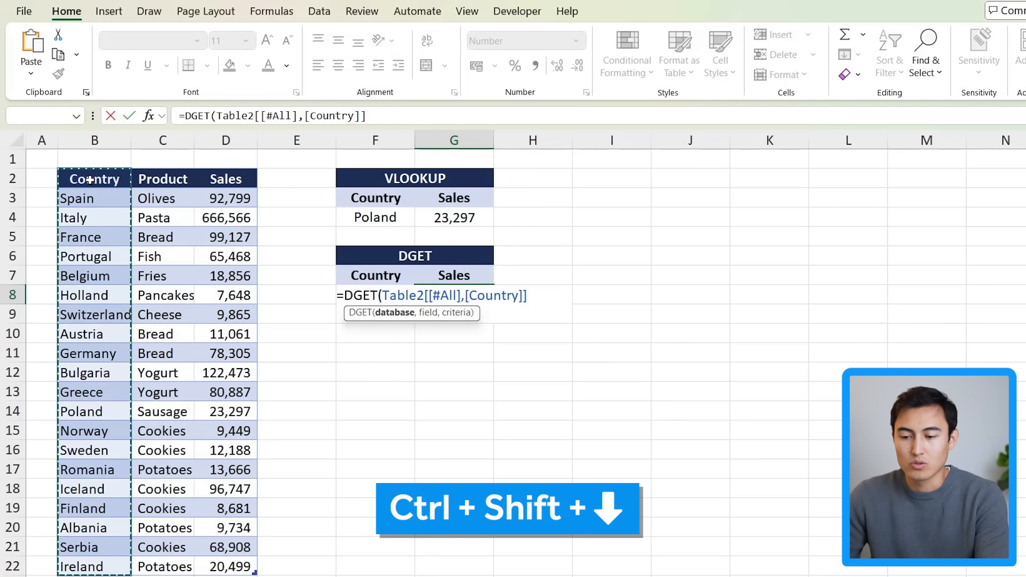
{"action": "key", "text": "ctrl+shift+Right"}
{"action": "type", "text": ","}
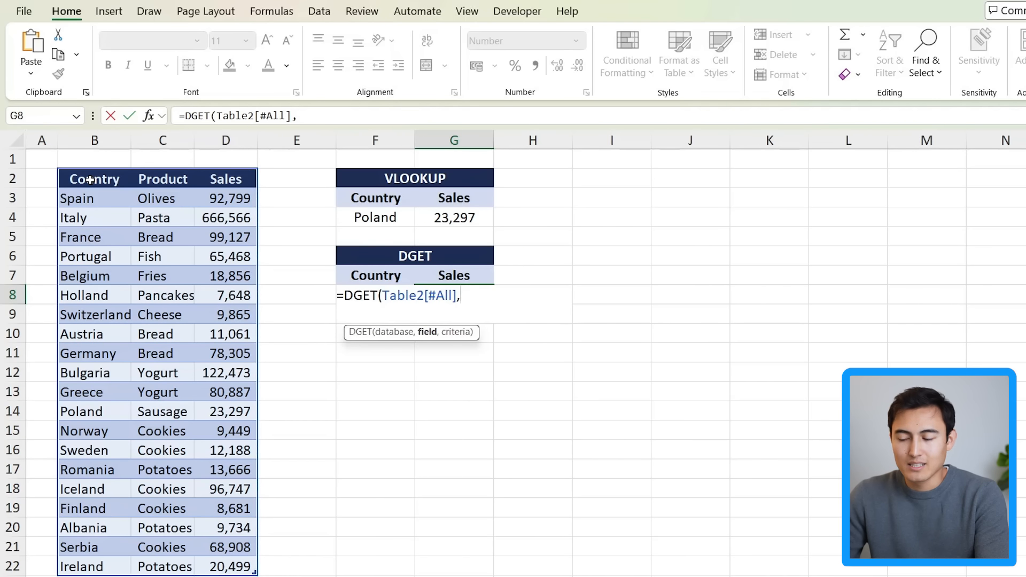
{"action": "left_click", "coordinate": [458, 273]}
{"action": "type", "text": ","}
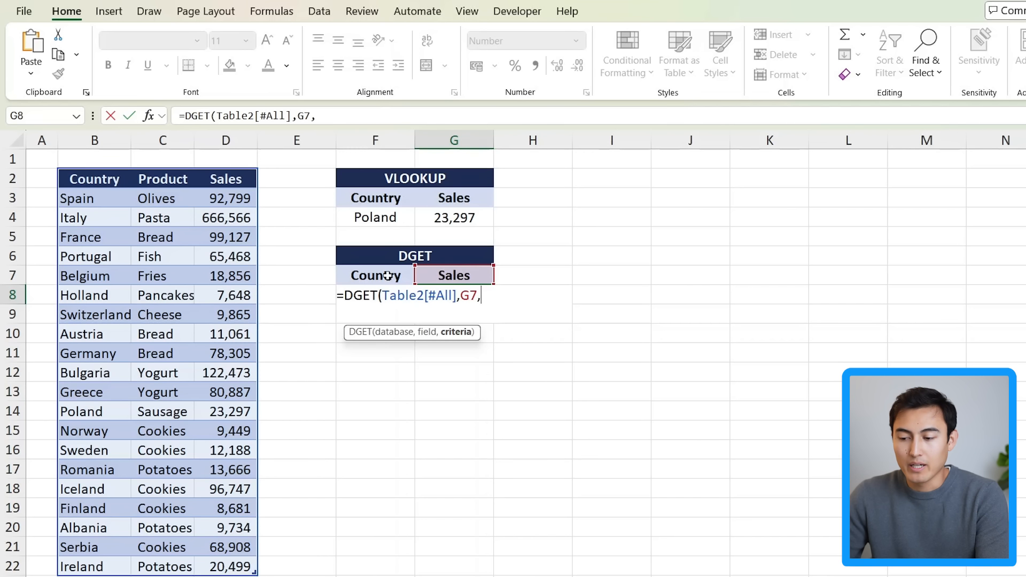
{"action": "left_click", "coordinate": [359, 277]}
{"action": "left_click_drag", "start_coordinate": [359, 277], "coordinate": [350, 295]}
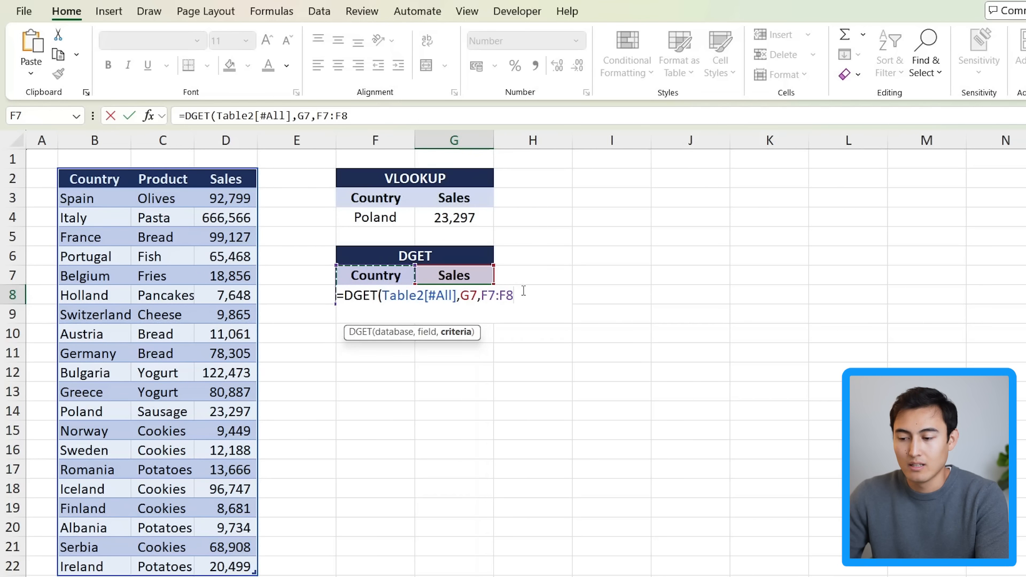
{"action": "type", "text": ")"}
{"action": "key", "text": "Return"}
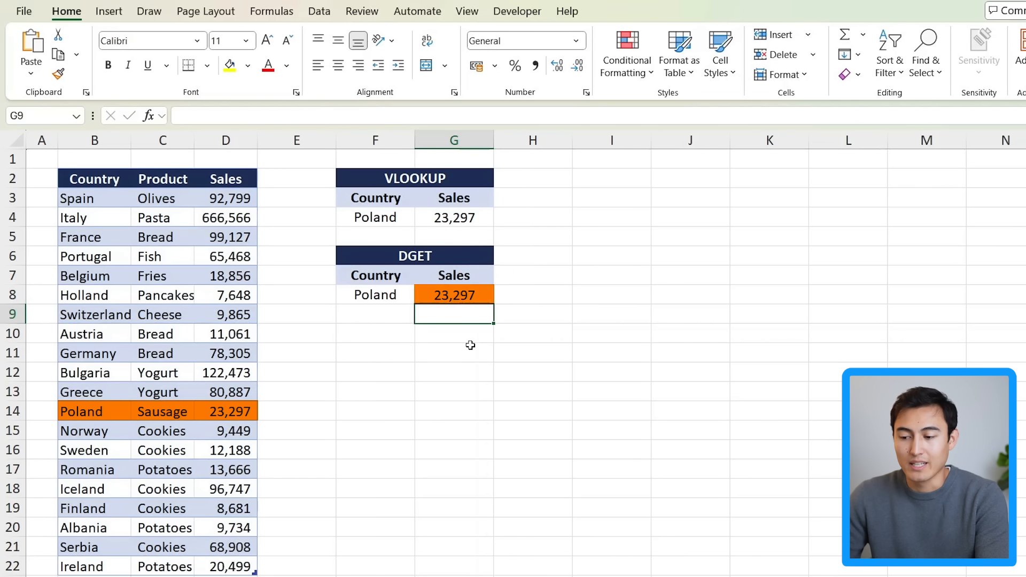
{"action": "key", "text": "Up"}
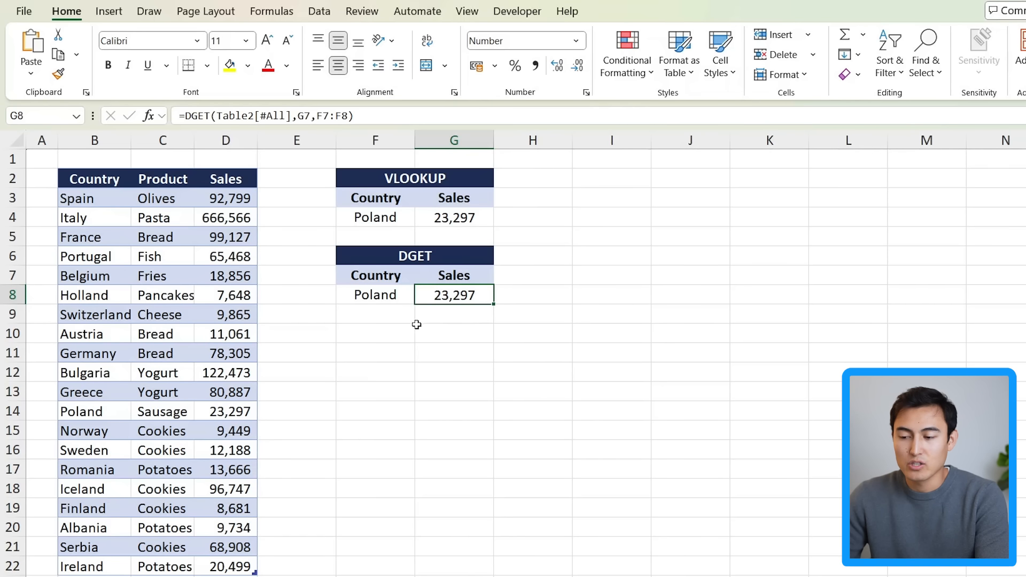
Step: Rename the VLOOKUP header in G3 to Product and change the VLOOKUP column index to 2
{"action": "left_click", "coordinate": [427, 202]}
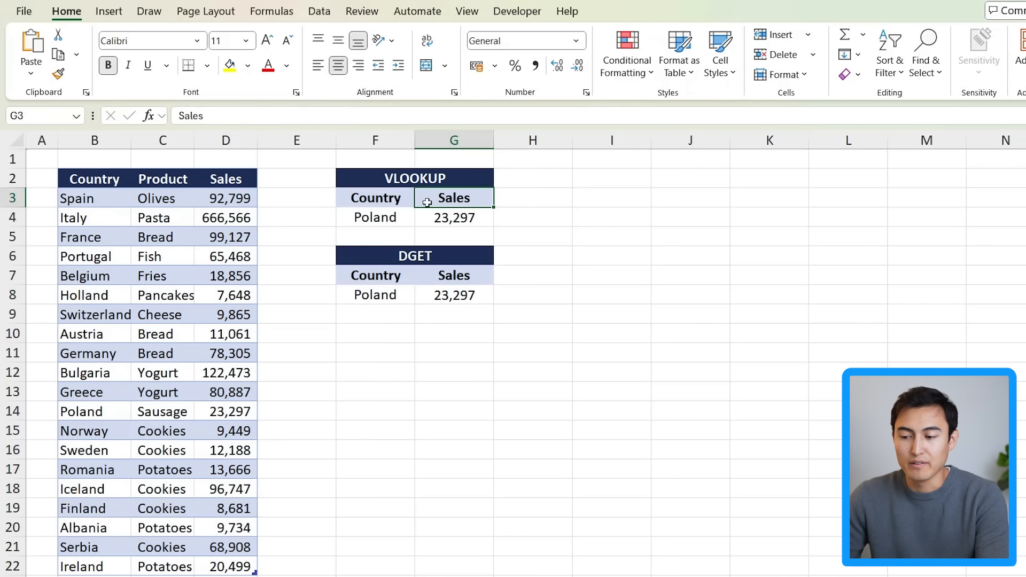
{"action": "type", "text": "Product"}
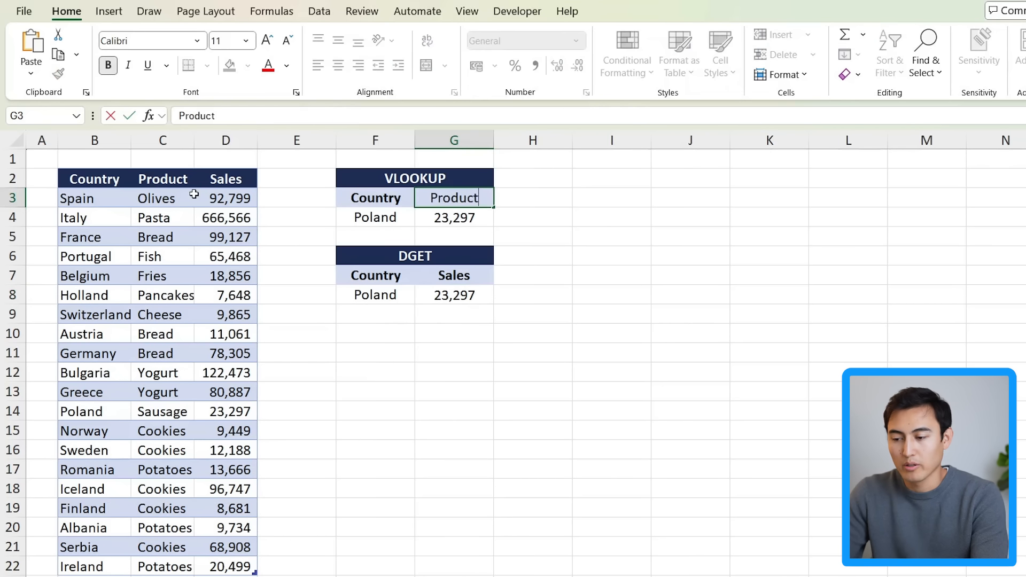
{"action": "key", "text": "Return"}
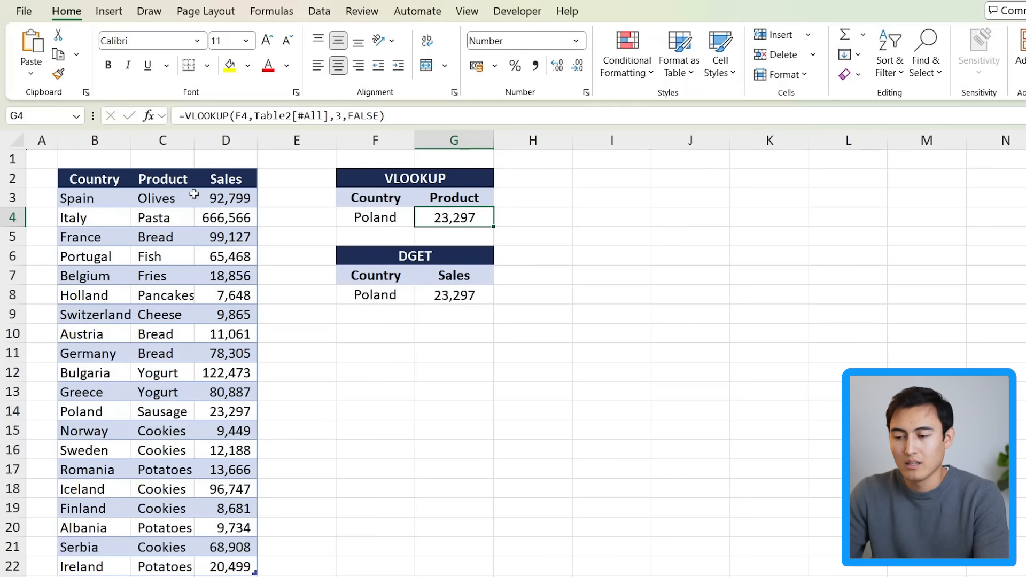
{"action": "double_click", "coordinate": [456, 227]}
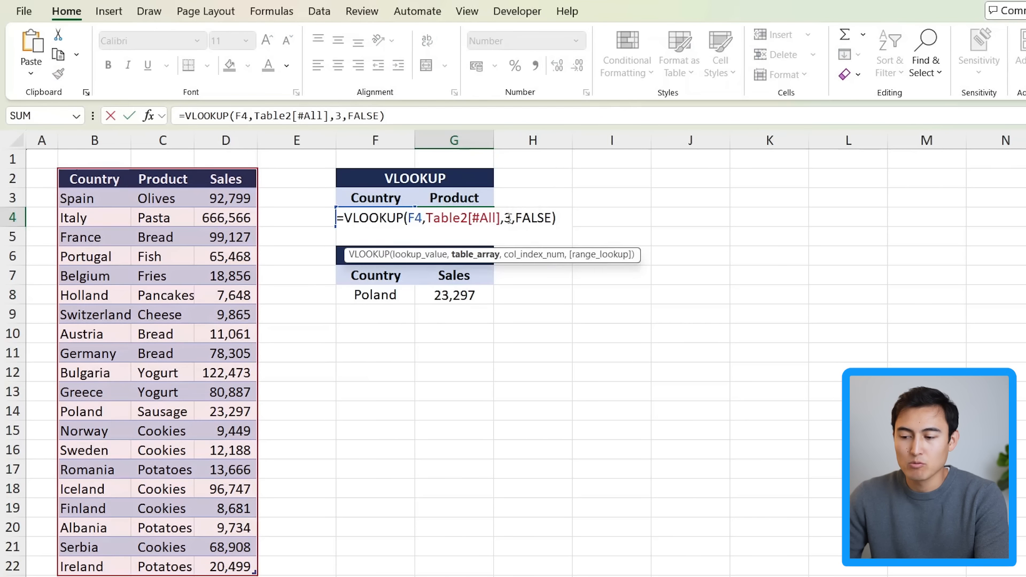
{"action": "left_click_drag", "start_coordinate": [504, 219], "coordinate": [513, 220]}
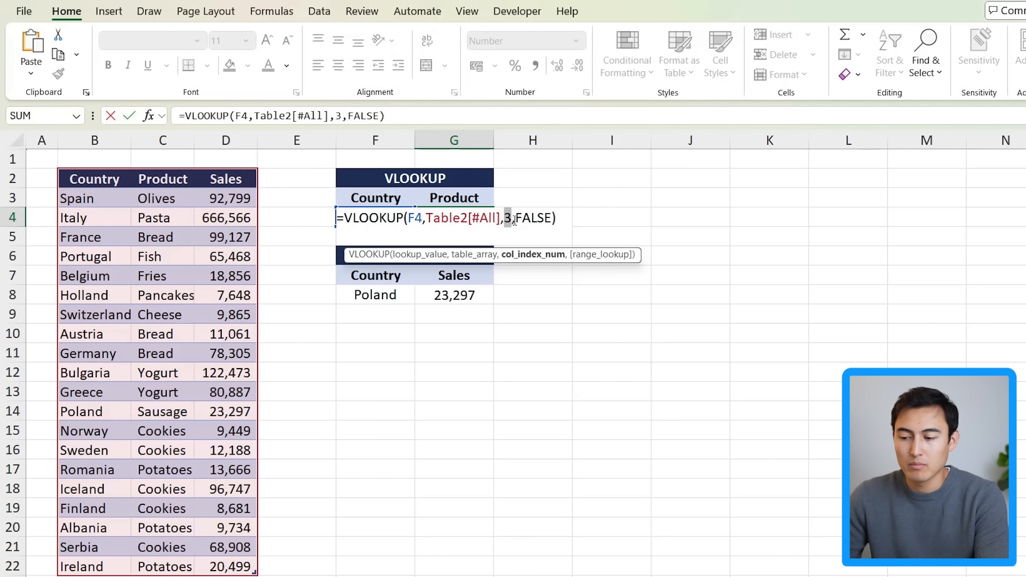
{"action": "type", "text": "2"}
{"action": "key", "text": "ctrl+Return"}
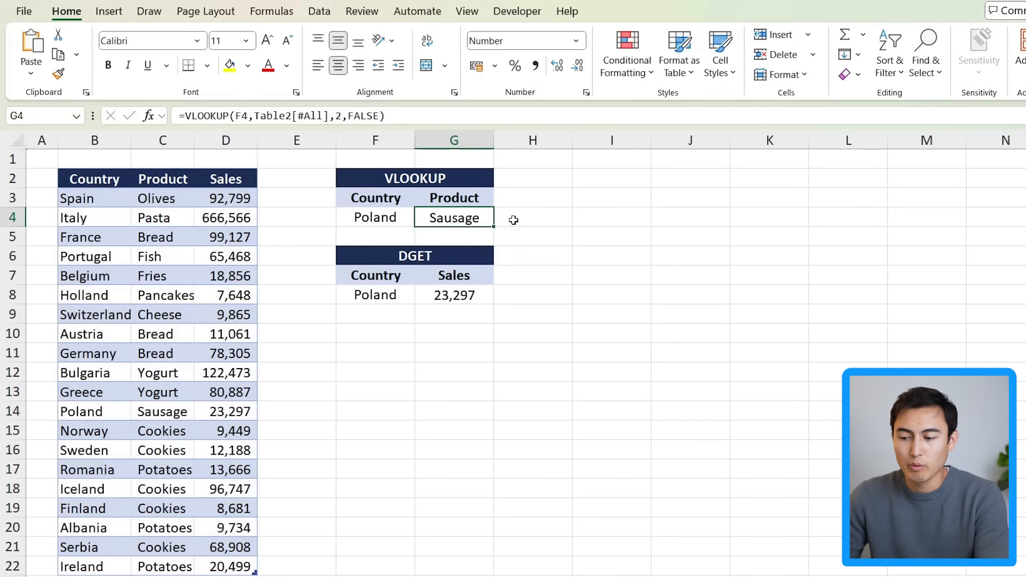
Step: Rename the DGET field header in G7 to Product
{"action": "left_click", "coordinate": [435, 281]}
{"action": "type", "text": "Product"}
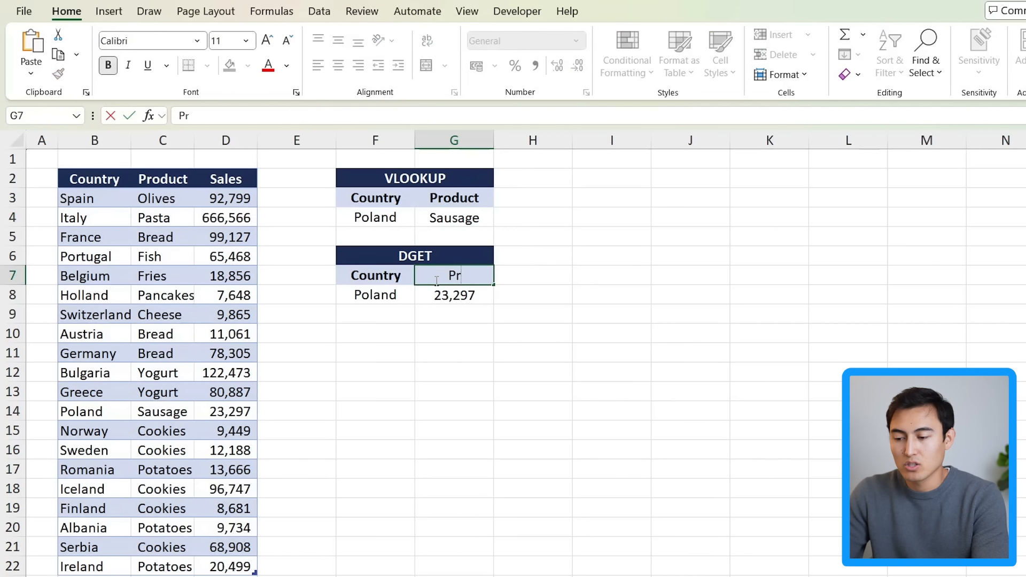
{"action": "key", "text": "Return"}
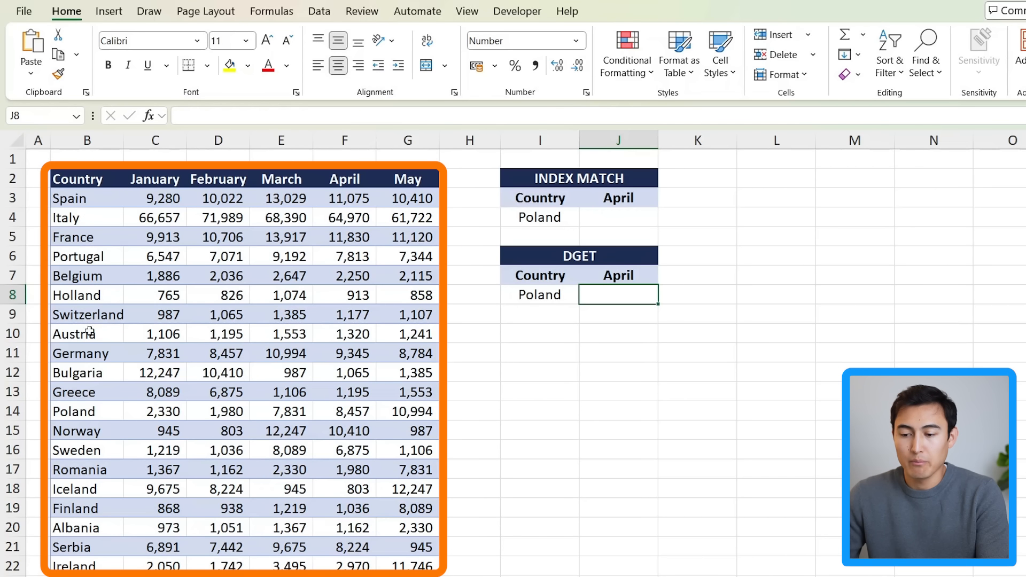
Step: Start an INDEX formula in J4 using the whole Table3 as the array
{"action": "left_click", "coordinate": [609, 222]}
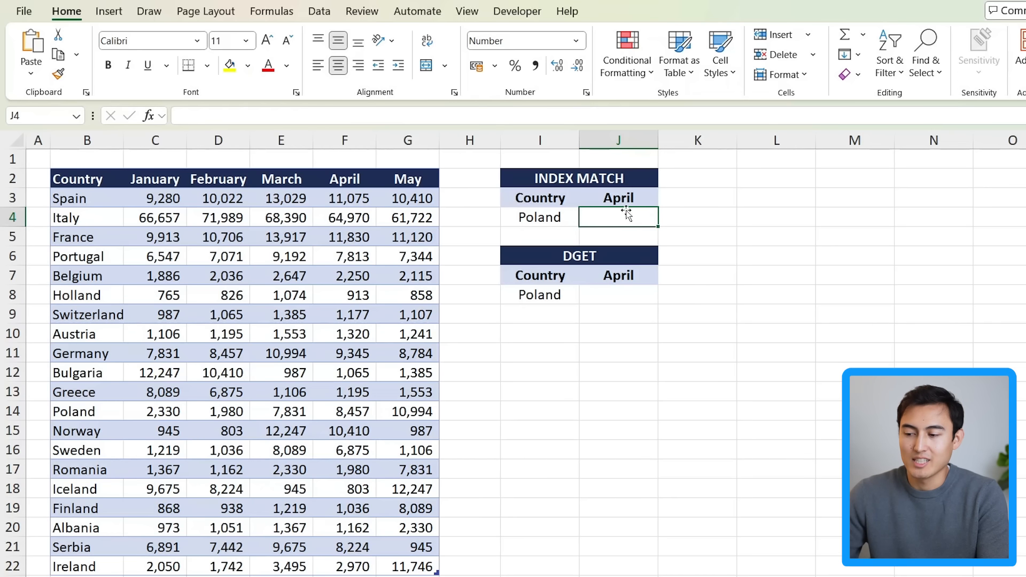
{"action": "type", "text": "="}
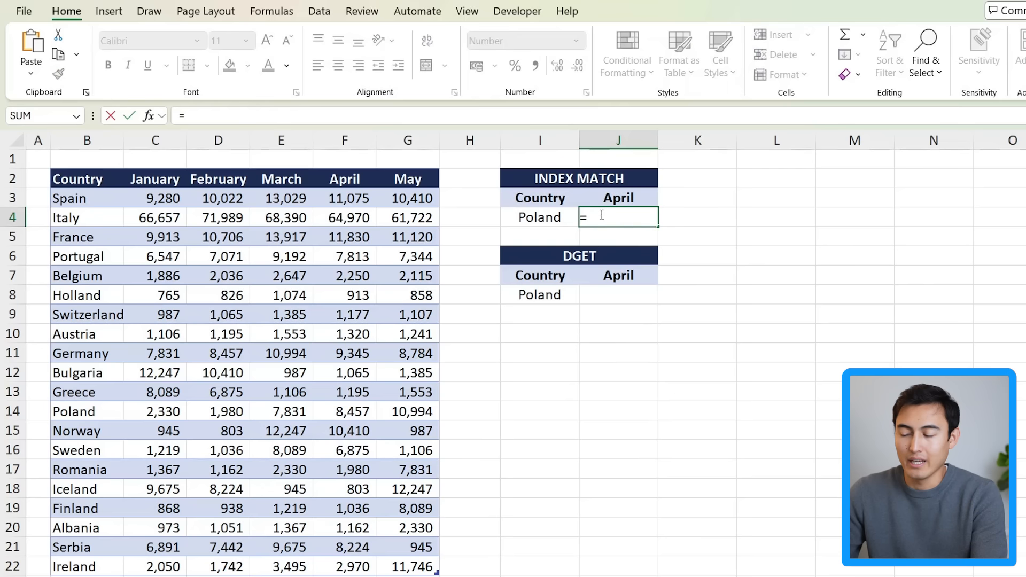
{"action": "type", "text": "index("}
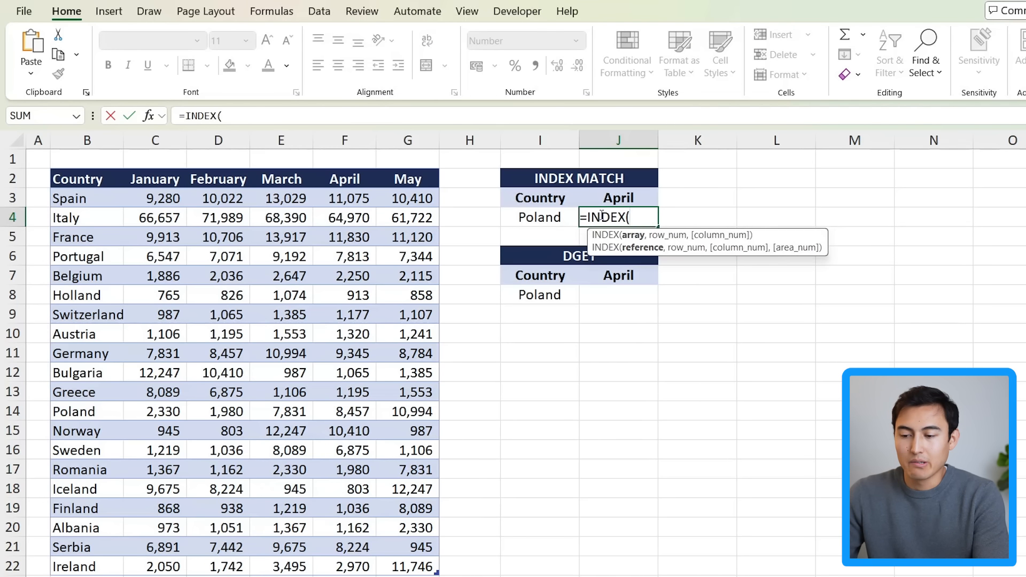
{"action": "left_click", "coordinate": [81, 180]}
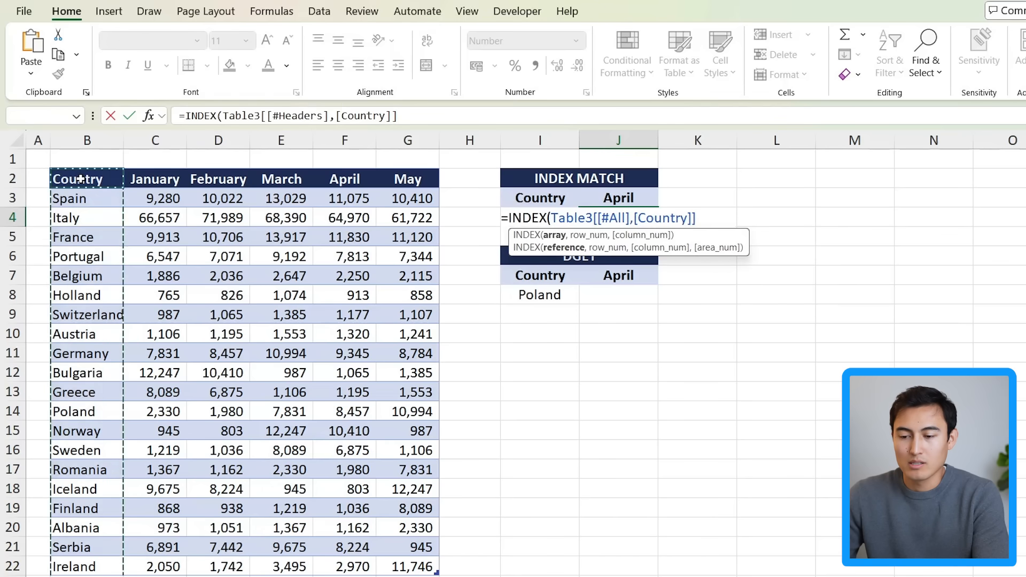
{"action": "key", "text": "ctrl+shift+Down"}
{"action": "key", "text": "ctrl+shift+Right"}
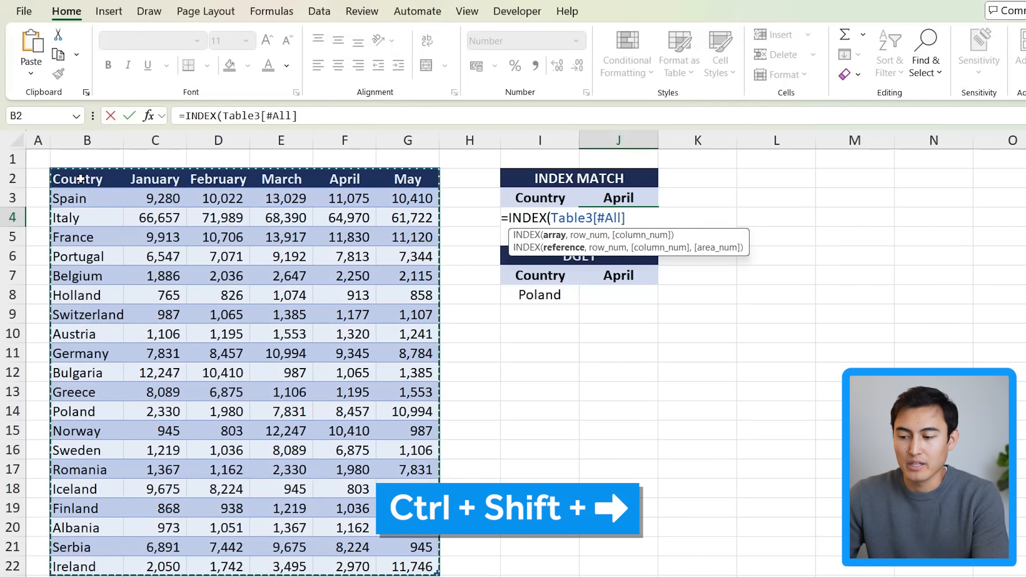
{"action": "type", "text": ",matc"}
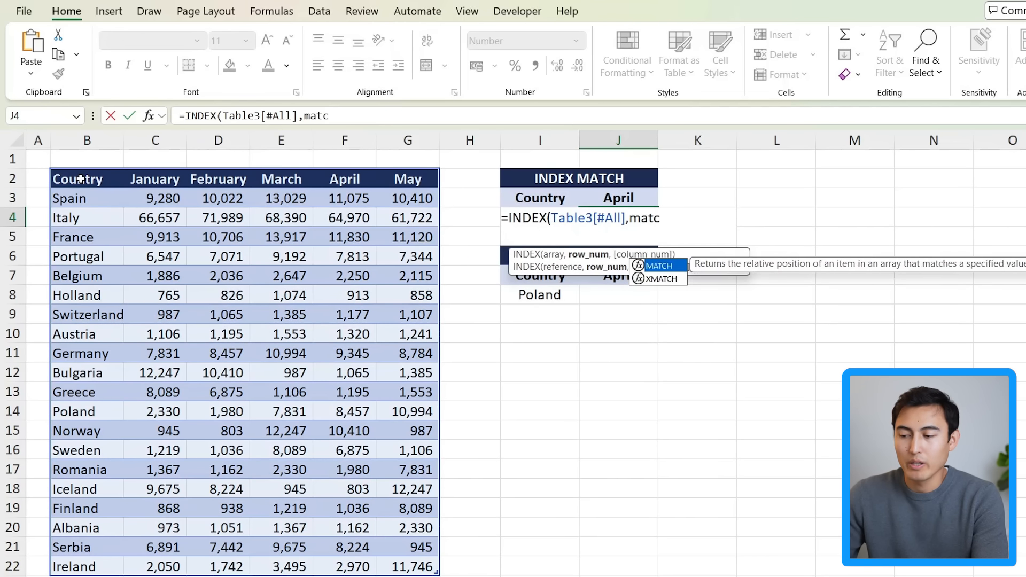
Step: Add MATCH(I4,Table3[[#All],[Country]],0) as the INDEX formula's row number argument
{"action": "key", "text": "Tab"}
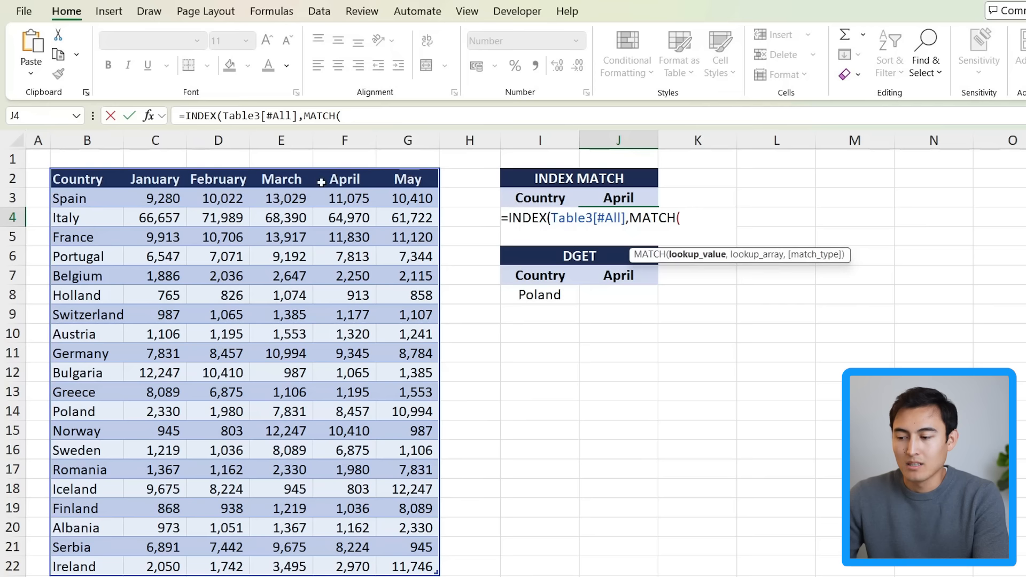
{"action": "type", "text": "I4,"}
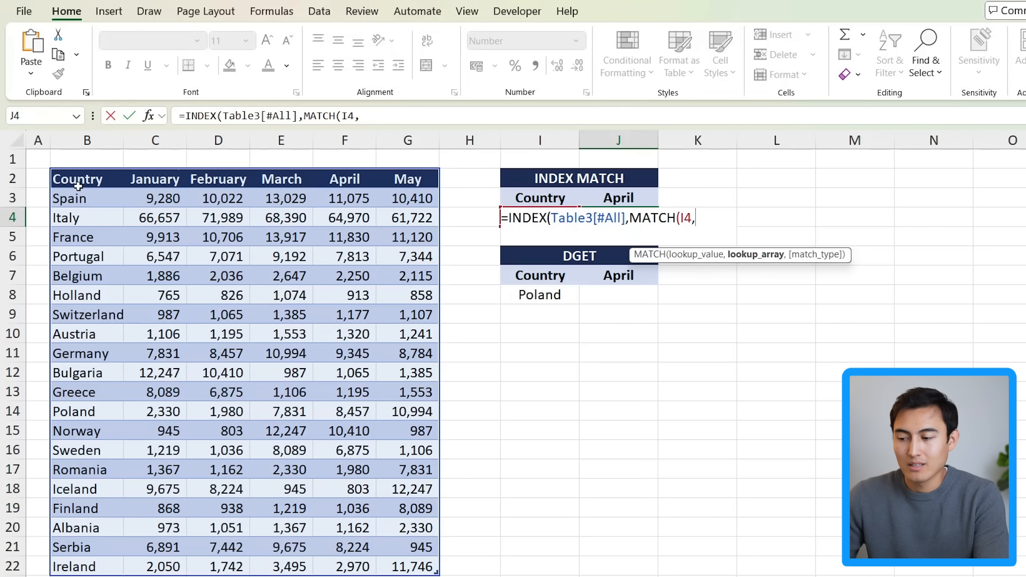
{"action": "left_click", "coordinate": [63, 179]}
{"action": "key", "text": "Left"}
{"action": "key", "text": "Right"}
{"action": "left_click", "coordinate": [63, 180]}
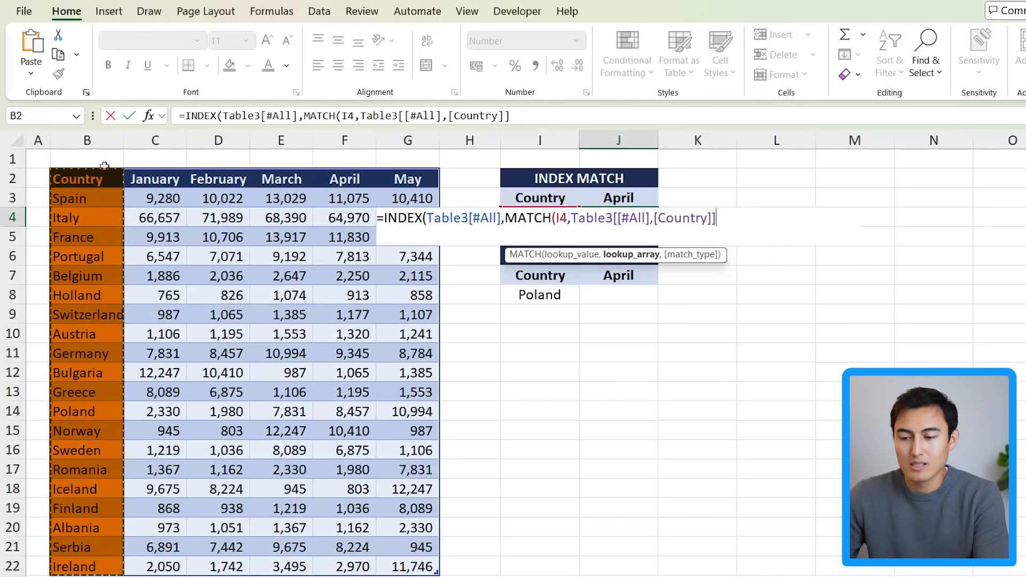
{"action": "type", "text": ","}
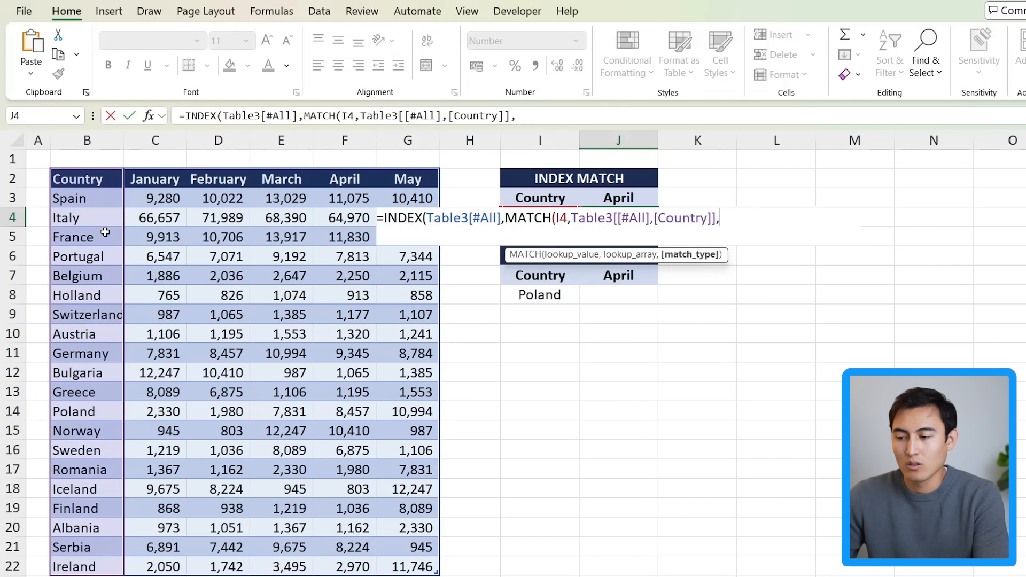
{"action": "type", "text": "0"}
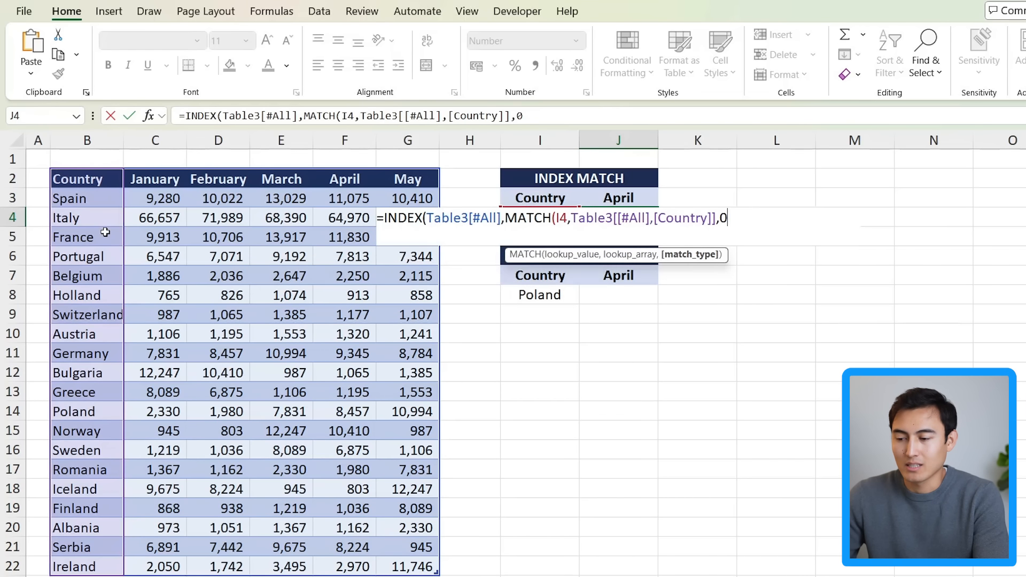
{"action": "type", "text": ")"}
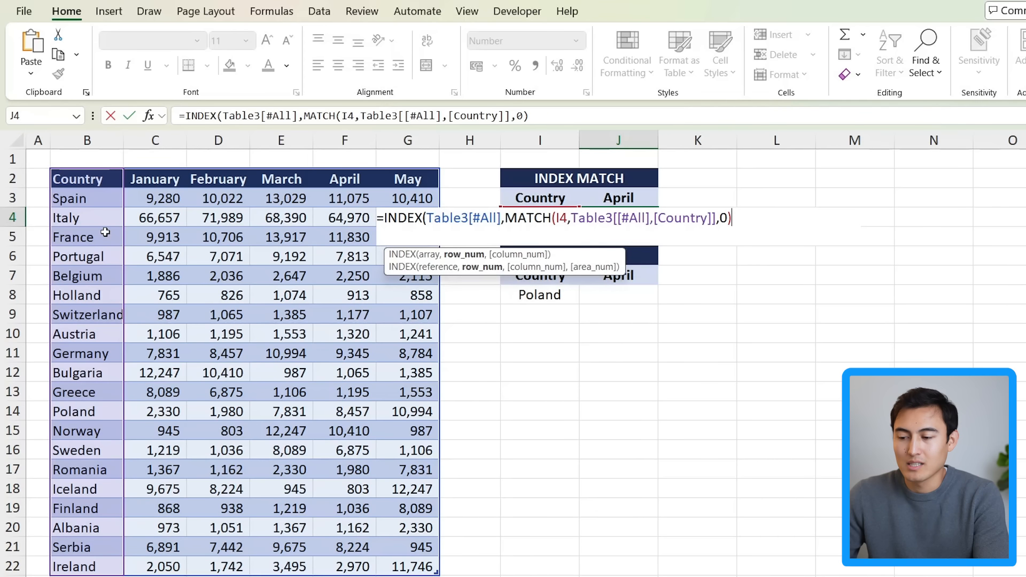
{"action": "type", "text": ","}
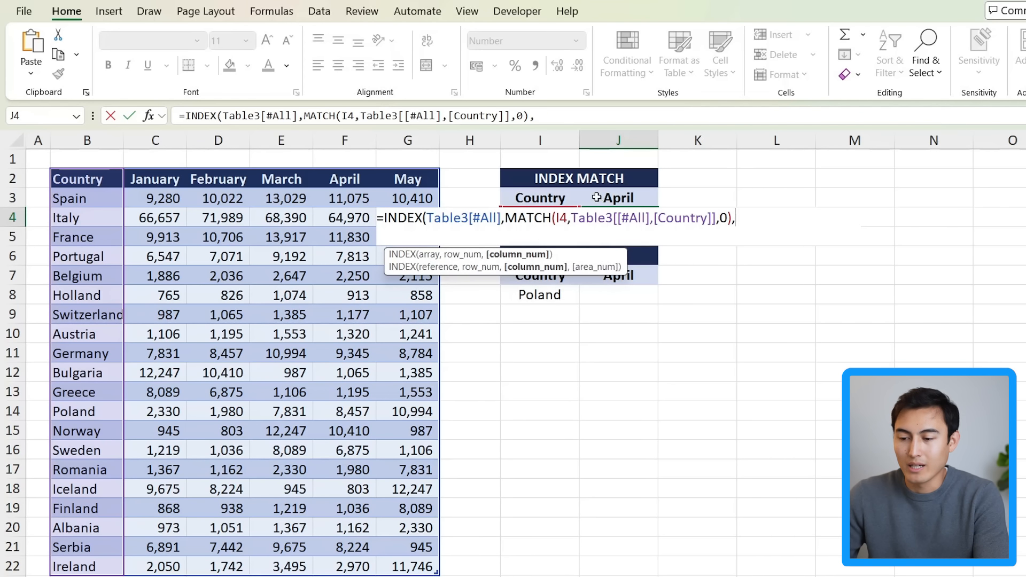
{"action": "type", "text": "match"}
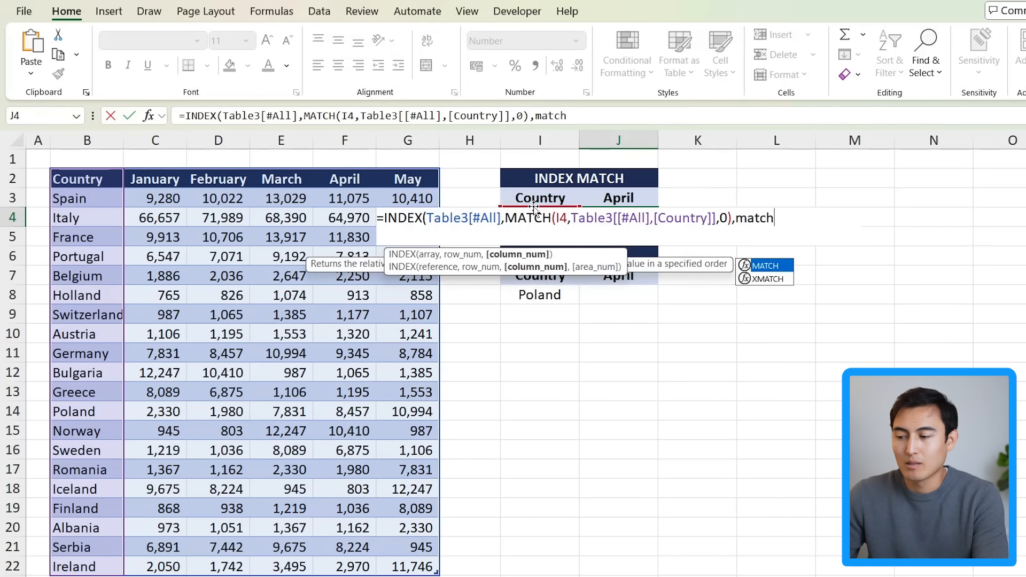
Step: Add MATCH(J3,Table3[#Headers],0) as the column number and enter the INDEX MATCH formula in J4
{"action": "key", "text": "Tab"}
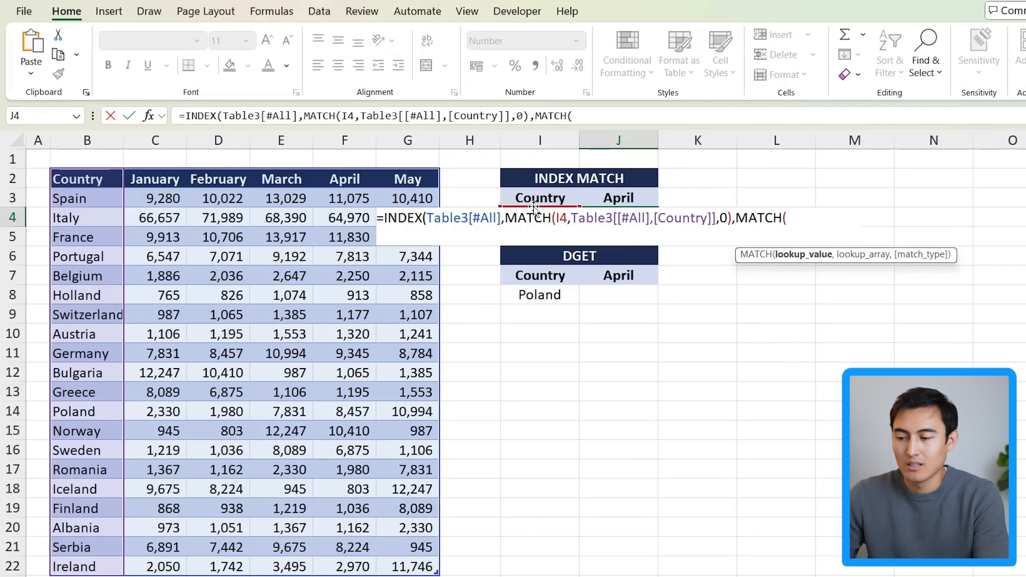
{"action": "left_click", "coordinate": [597, 198]}
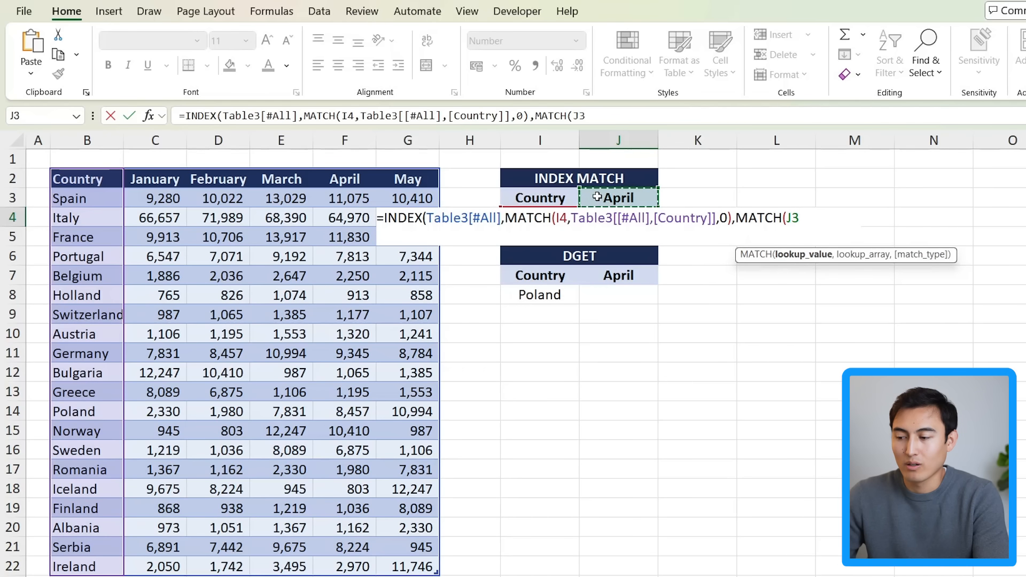
{"action": "type", "text": ","}
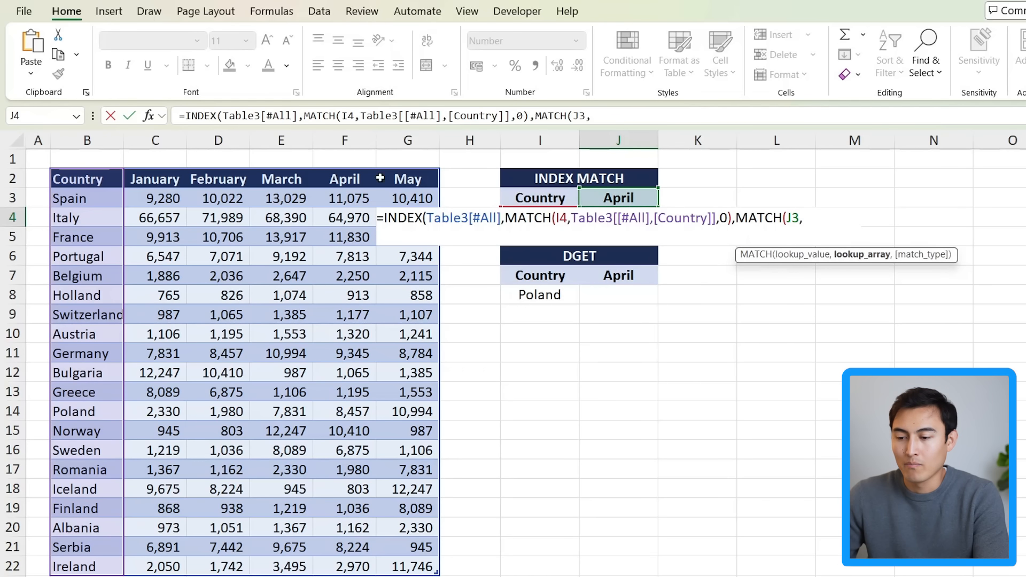
{"action": "left_click_drag", "start_coordinate": [91, 182], "coordinate": [420, 182]}
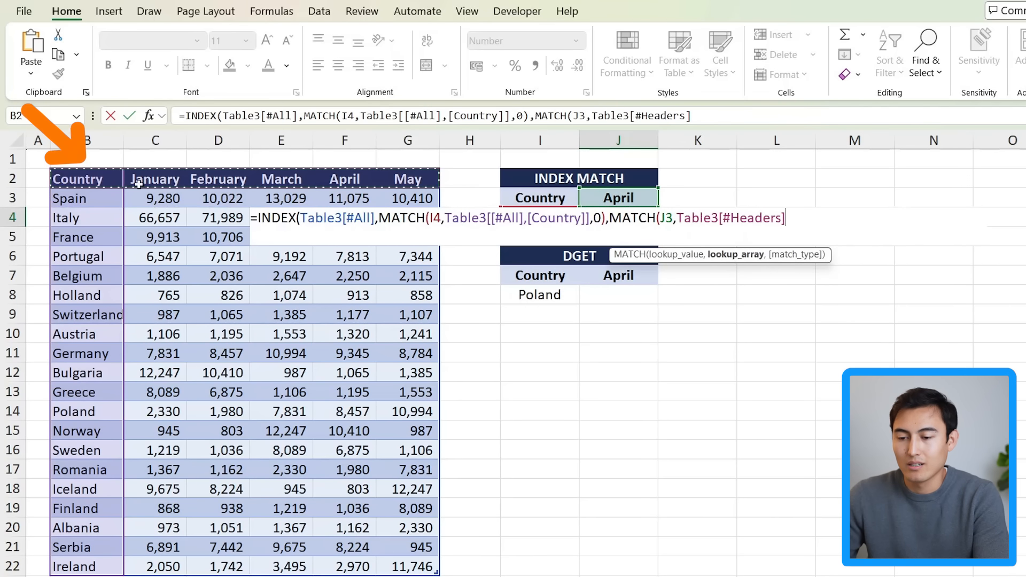
{"action": "type", "text": ","}
{"action": "key", "text": "Down"}
{"action": "key", "text": "Escape"}
{"action": "type", "text": "0"}
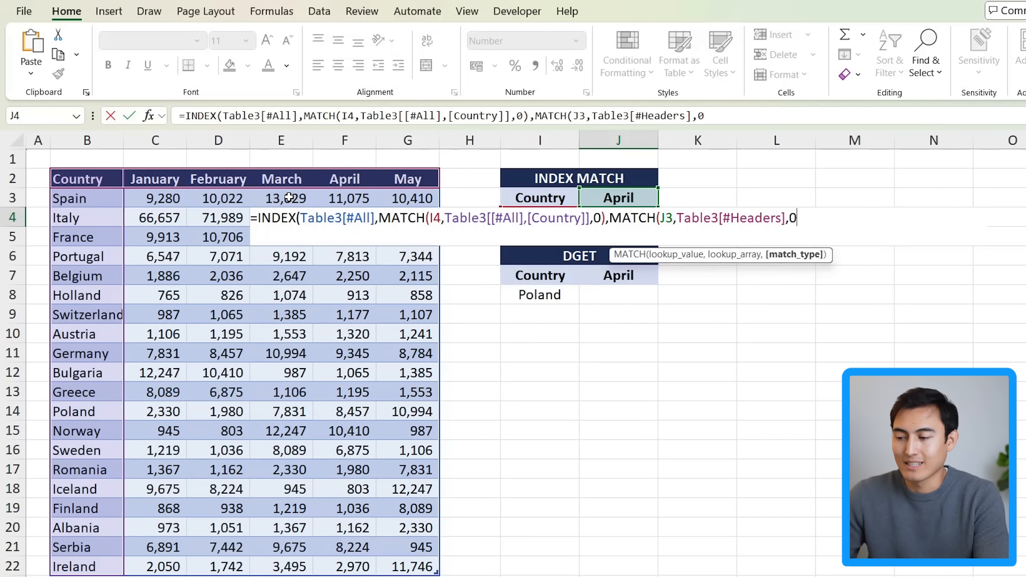
{"action": "type", "text": ")"}
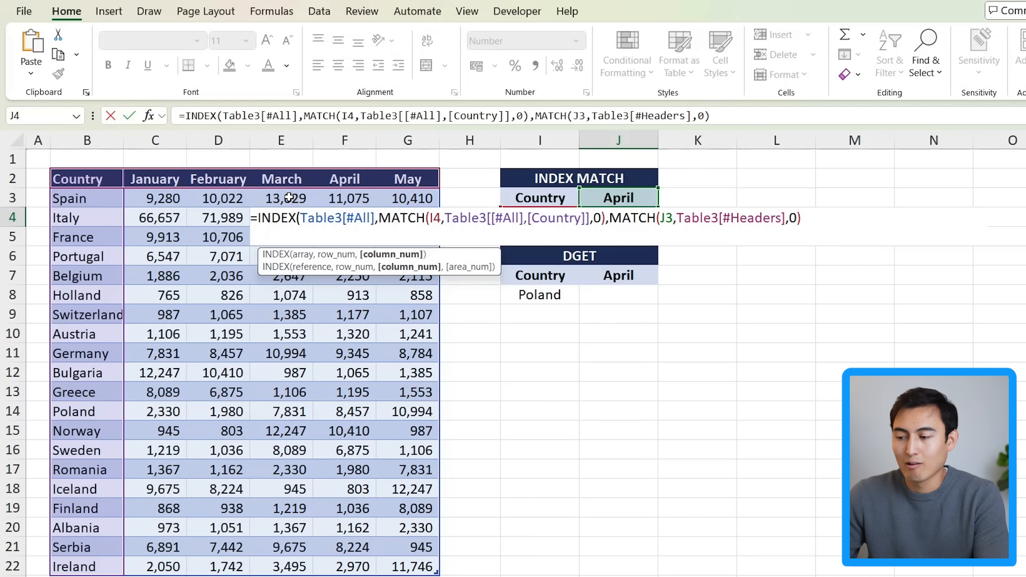
{"action": "type", "text": ")"}
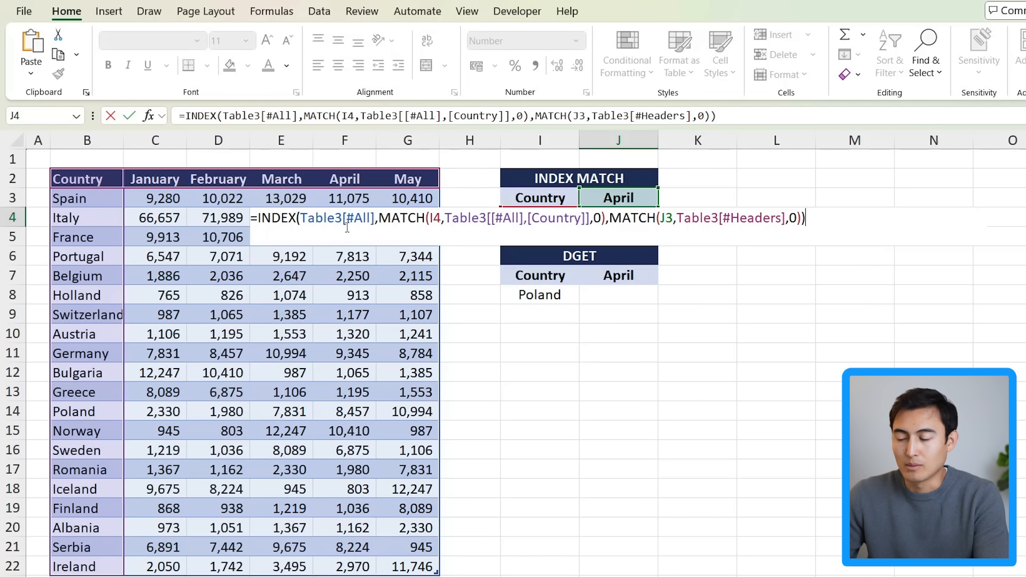
{"action": "key", "text": "Return"}
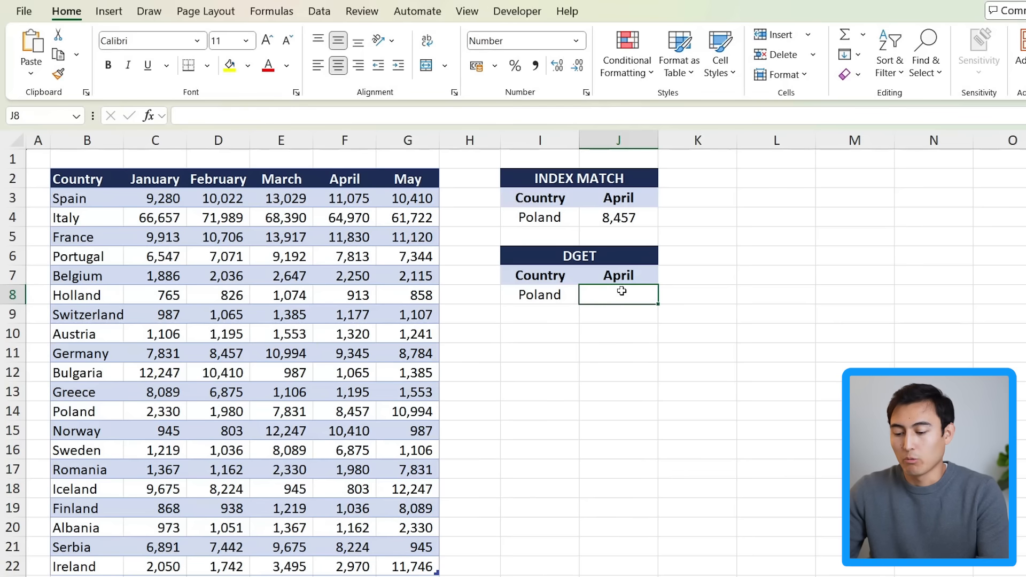
Step: Enter =DGET(Table3[#All],J7,I7:I8) in J8 to return the April value for the Poland criteria
{"action": "type", "text": "=dget"}
{"action": "key", "text": "Tab"}
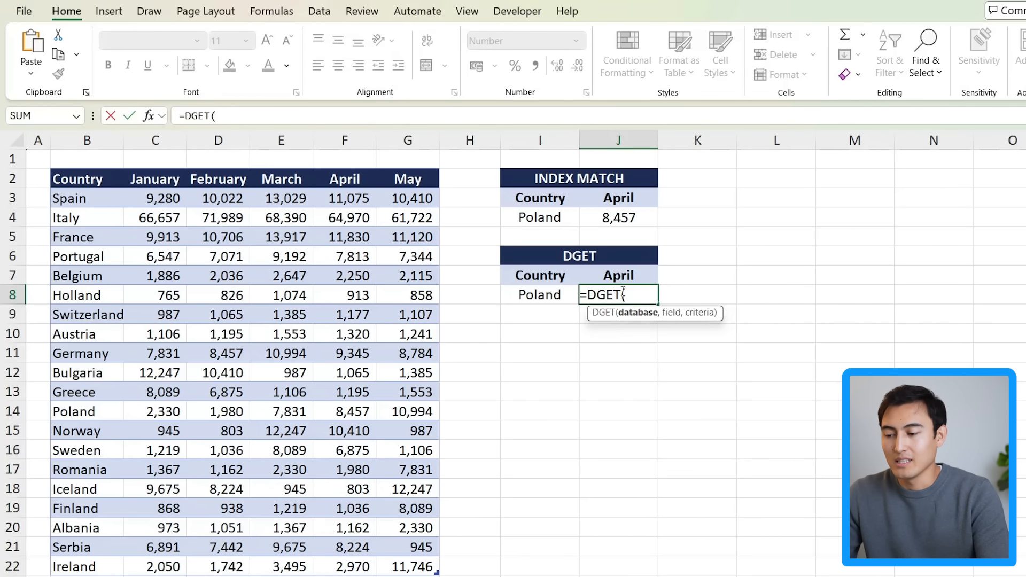
{"action": "left_click_drag", "start_coordinate": [78, 182], "coordinate": [421, 532]}
{"action": "scroll", "coordinate": [423, 529], "scroll_direction": "up", "scroll_amount": 1}
{"action": "type", "text": ","}
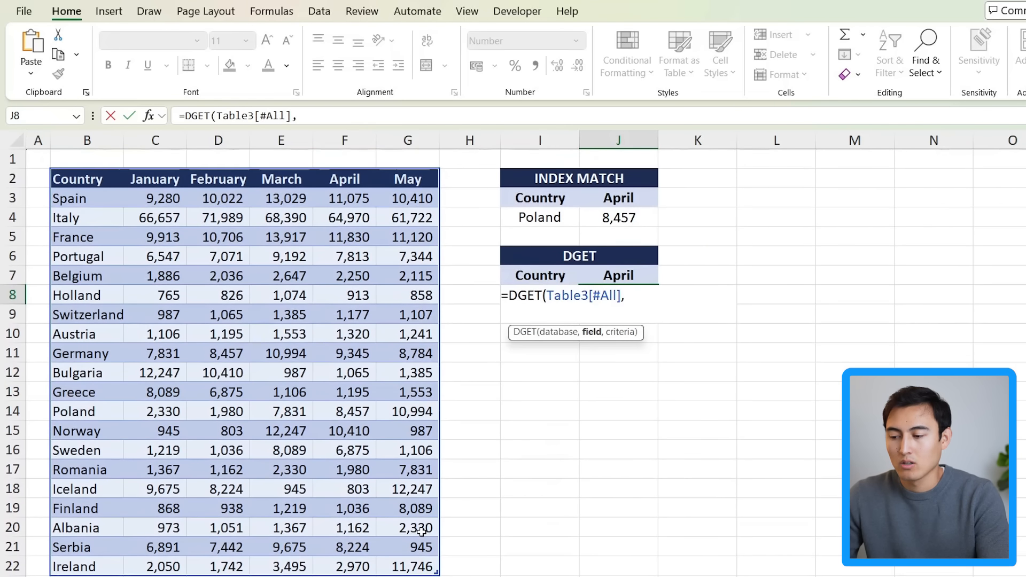
{"action": "left_click", "coordinate": [640, 277]}
{"action": "type", "text": ","}
{"action": "left_click", "coordinate": [542, 273]}
{"action": "left_click_drag", "start_coordinate": [541, 273], "coordinate": [541, 294]}
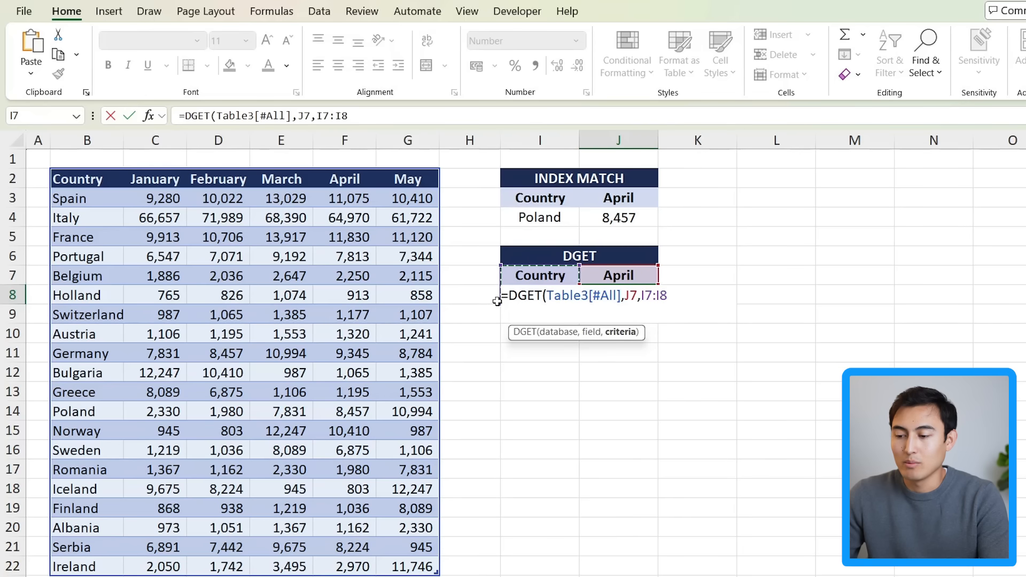
{"action": "type", "text": ")"}
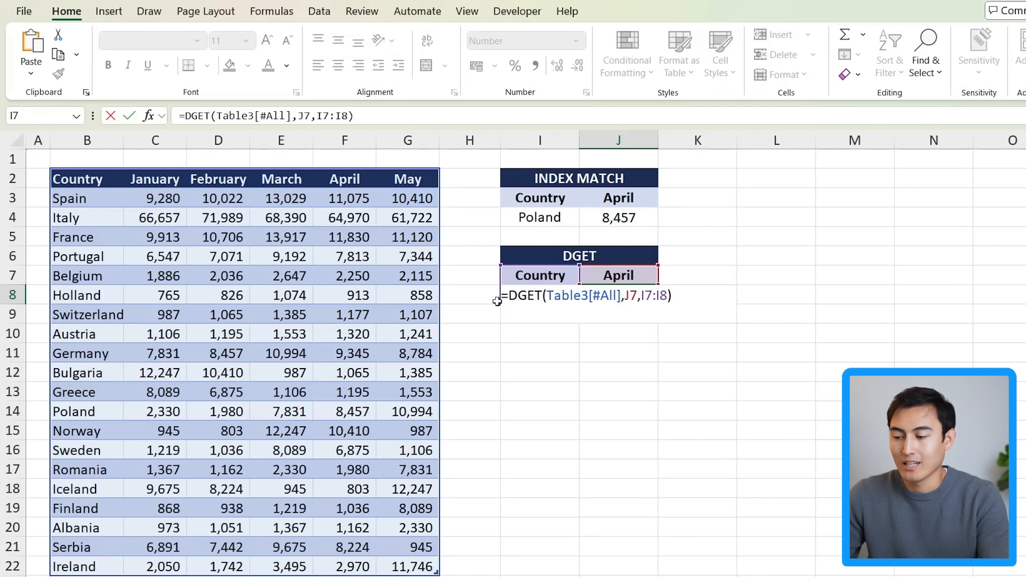
{"action": "key", "text": "Return"}
{"action": "left_click", "coordinate": [591, 293]}
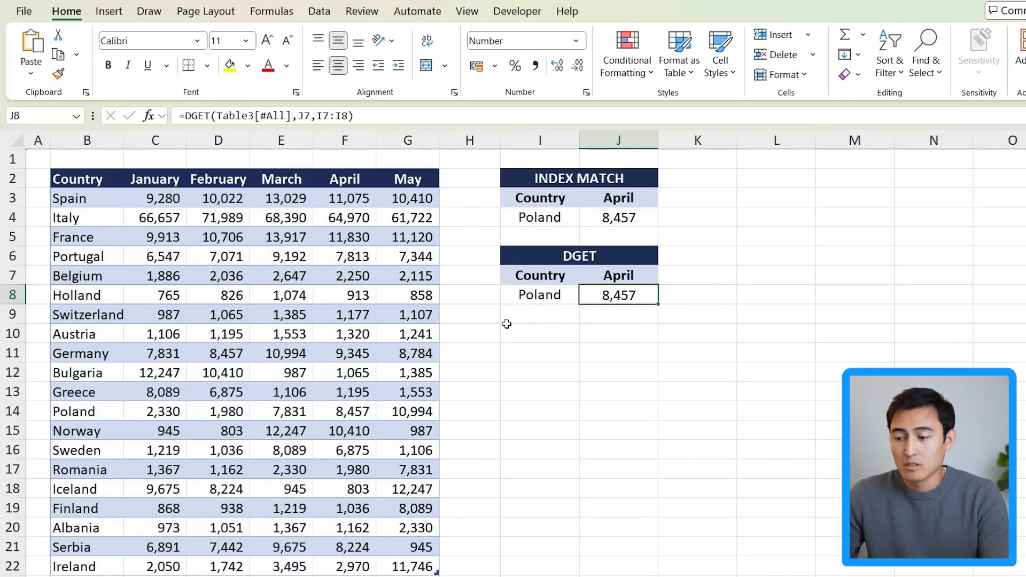
Step: Change the month headers in J3 and J7 from the INDEX MATCH and DGET tables to May
{"action": "left_click", "coordinate": [623, 198]}
{"action": "type", "text": "May"}
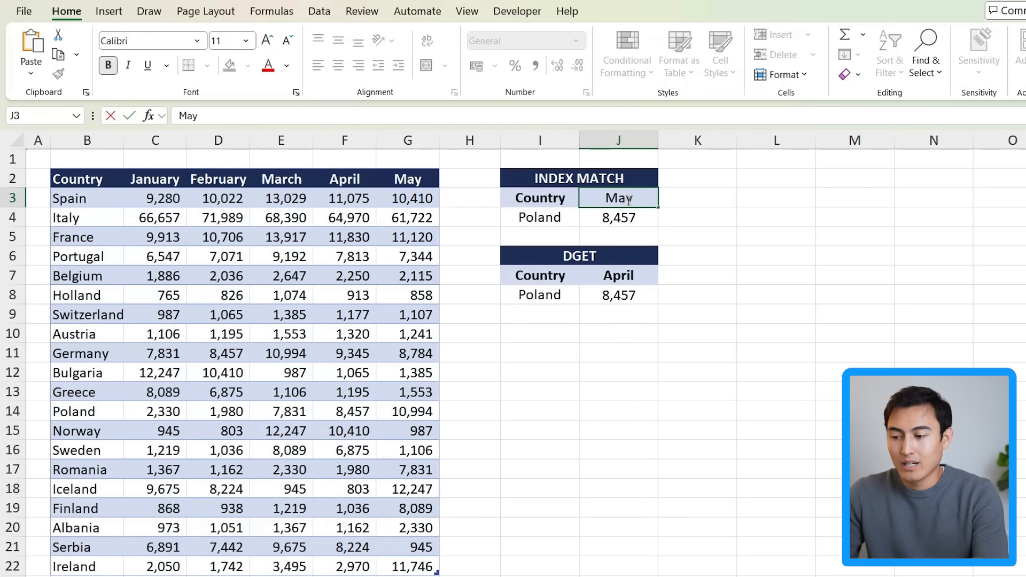
{"action": "key", "text": "Return"}
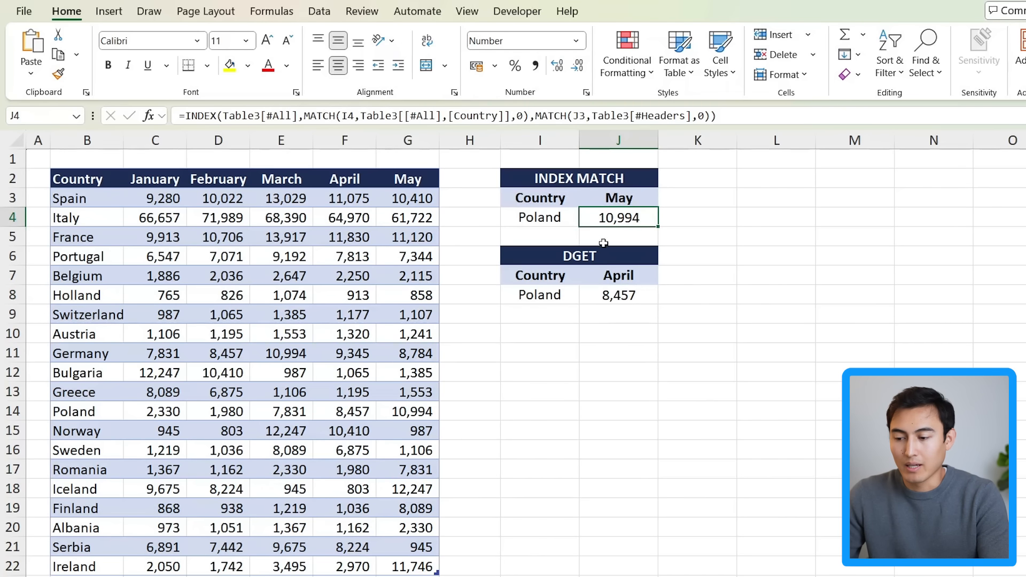
{"action": "left_click", "coordinate": [614, 278]}
{"action": "type", "text": "May"}
{"action": "key", "text": "Return"}
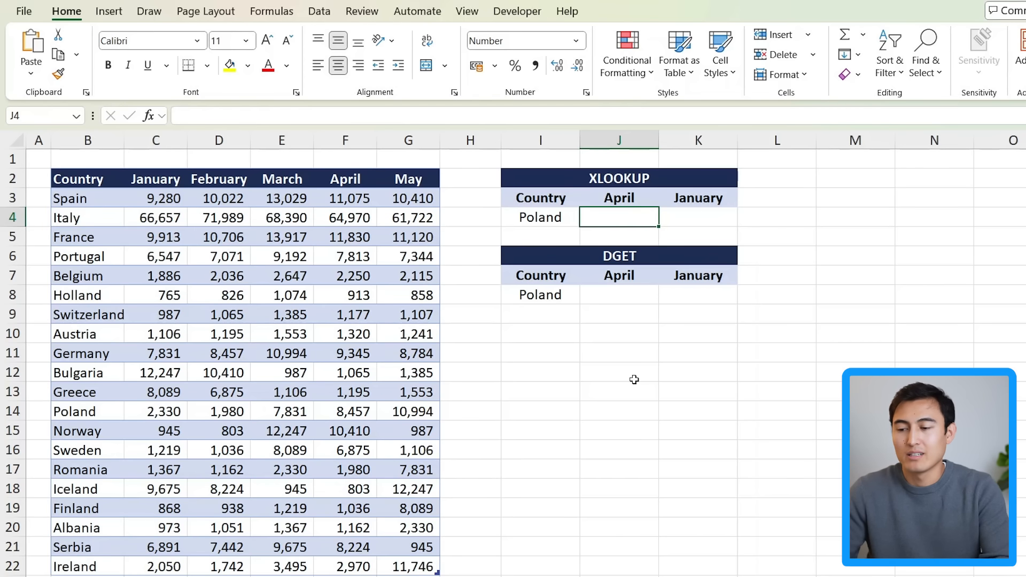
{"action": "key", "text": "Up"}
{"action": "key", "text": "shift+Down"}
{"action": "key", "text": "Up"}
{"action": "key", "text": "Down"}
{"action": "key", "text": "Right"}
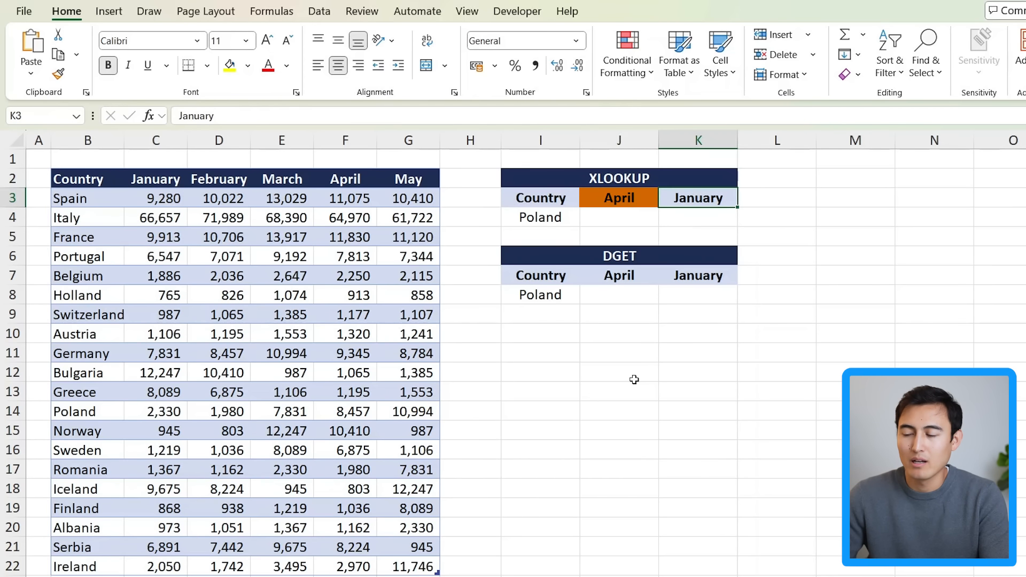
{"action": "key", "text": "Down"}
{"action": "key", "text": "Left"}
Step: Start an XLOOKUP in J4 using I4 as the lookup value and the table's whole Country column as the lookup array
{"action": "type", "text": "="}
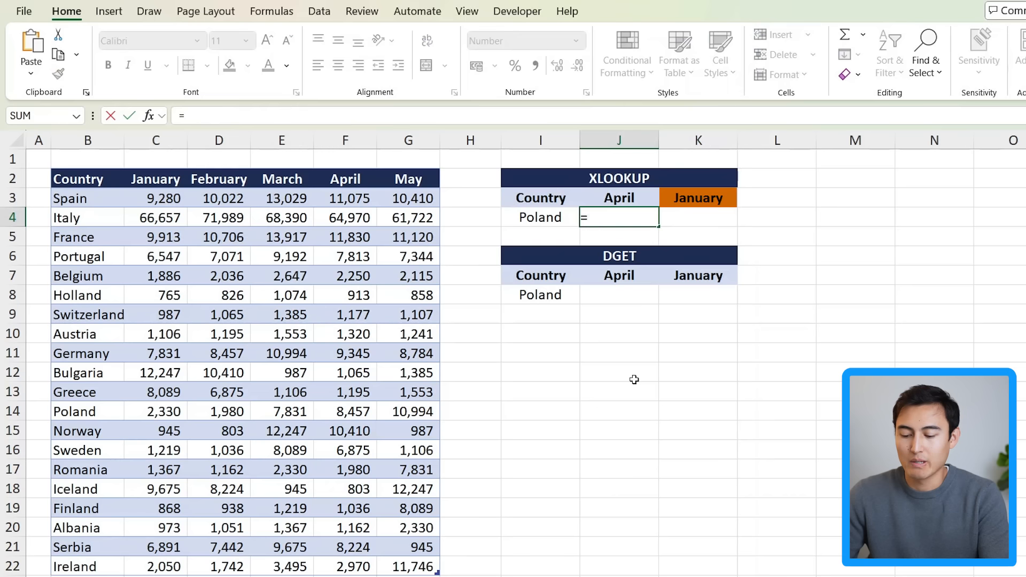
{"action": "type", "text": "xloo"}
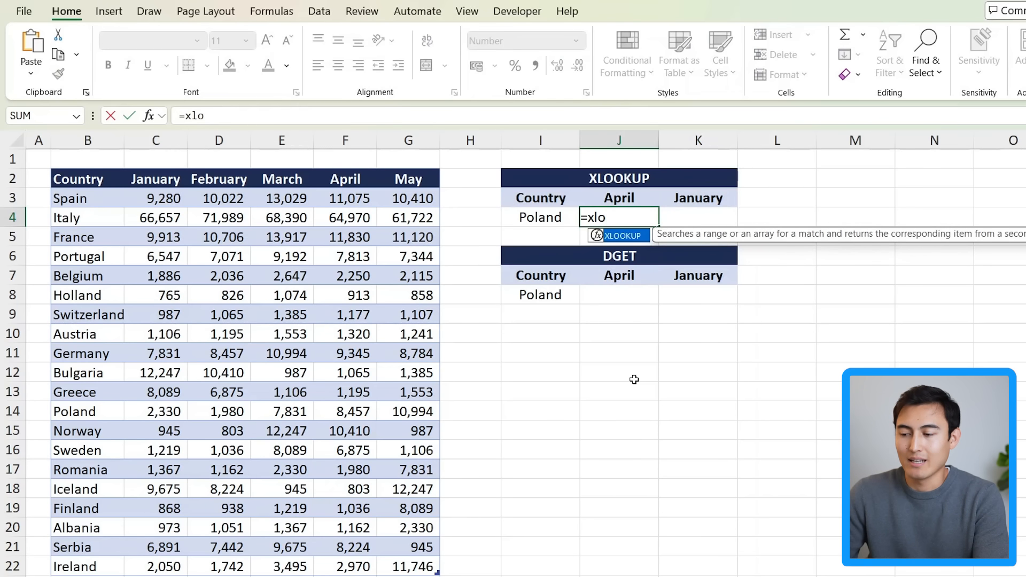
{"action": "key", "text": "Tab"}
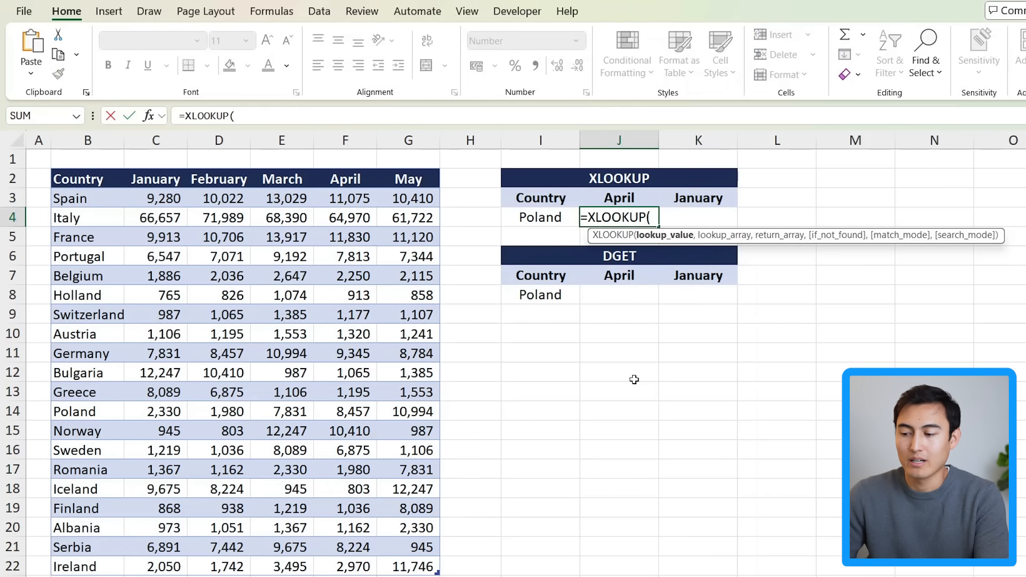
{"action": "type", "text": "I4,"}
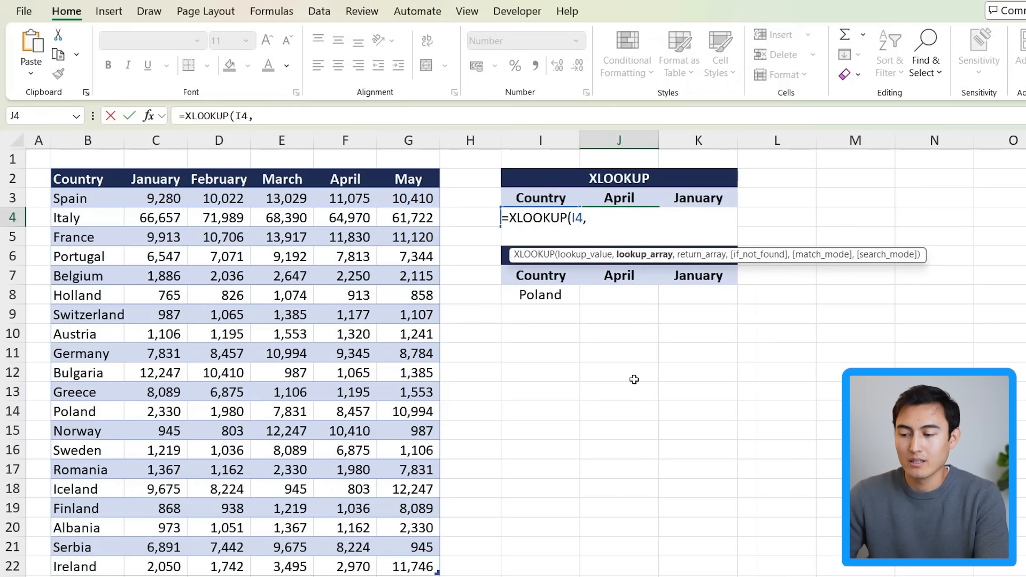
{"action": "key", "text": "Left"}
{"action": "key", "text": "Left"}
{"action": "key", "text": "Left"}
{"action": "key", "text": "Left"}
{"action": "key", "text": "Left"}
{"action": "key", "text": "Left"}
{"action": "key", "text": "Left"}
{"action": "key", "text": "Left"}
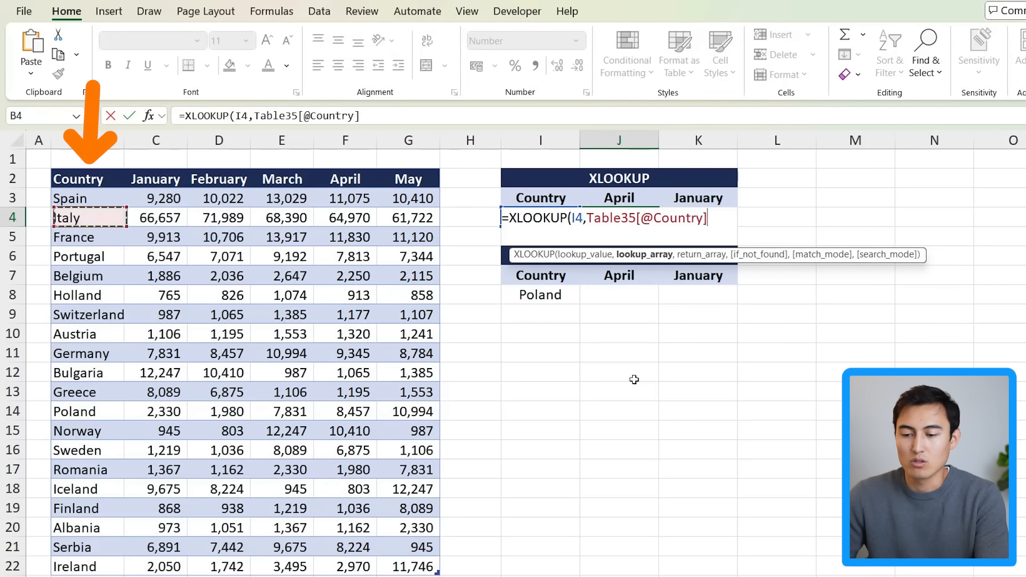
{"action": "key", "text": "Up"}
{"action": "key", "text": "Up"}
{"action": "key", "text": "ctrl+shift+Down"}
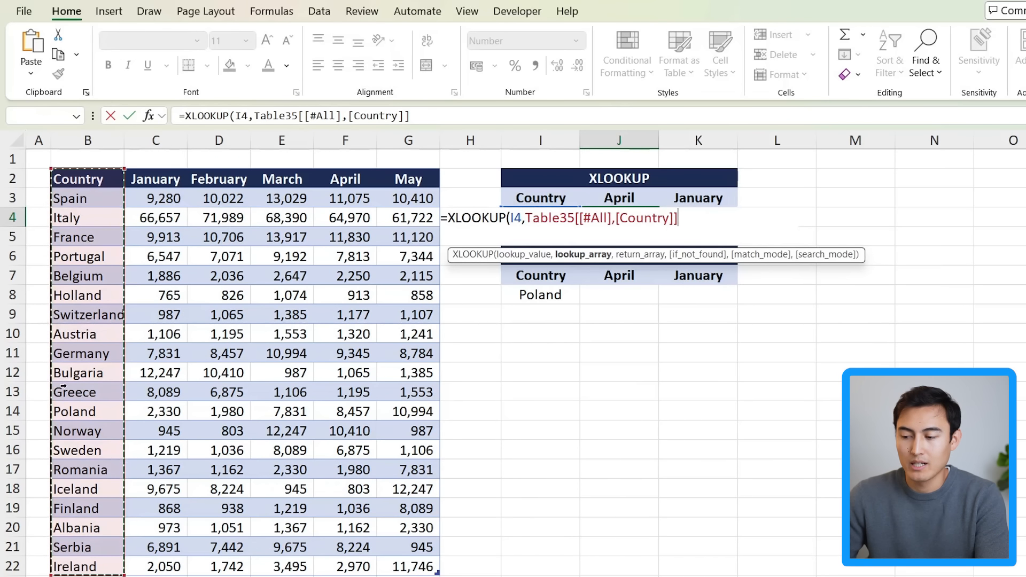
Step: Add the whole April column as the return array and enter the XLOOKUP formula in J4
{"action": "type", "text": ","}
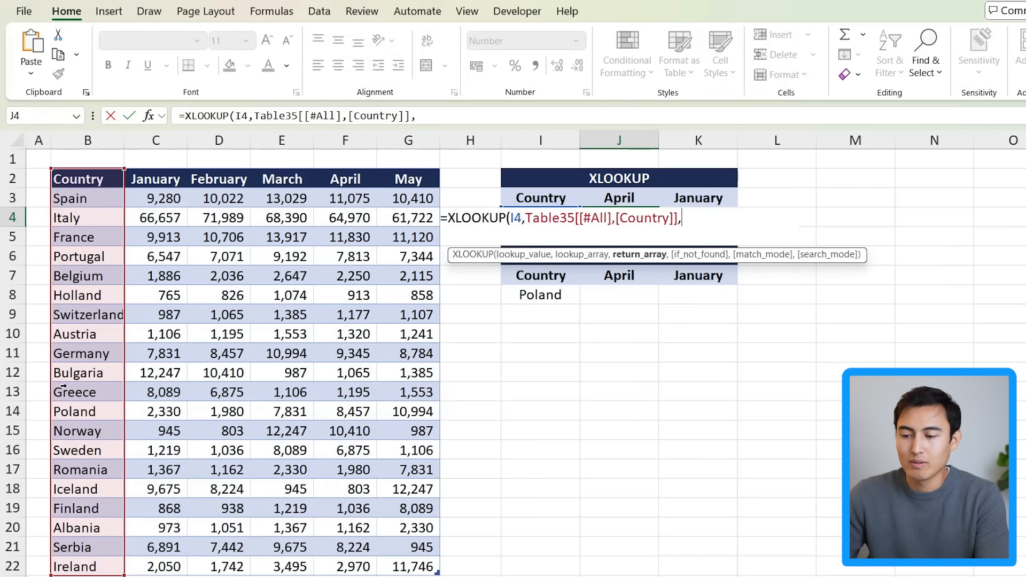
{"action": "left_click", "coordinate": [345, 183]}
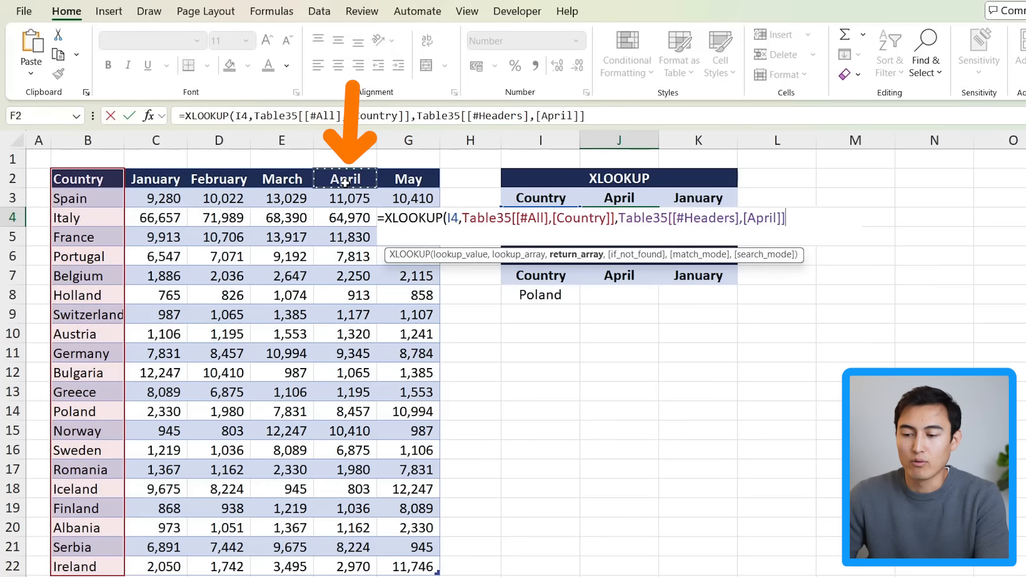
{"action": "key", "text": "ctrl+shift+Down"}
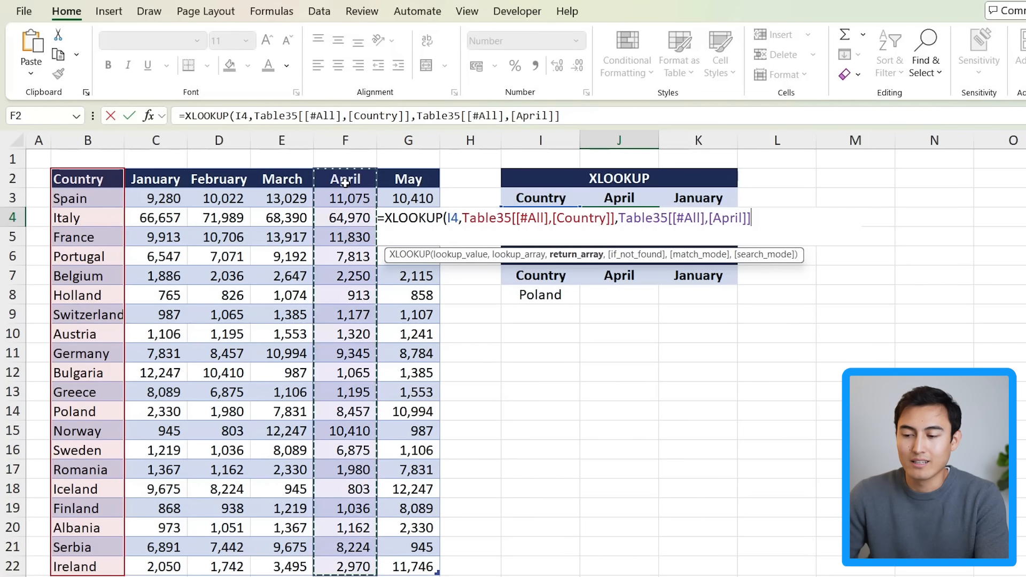
{"action": "type", "text": ")"}
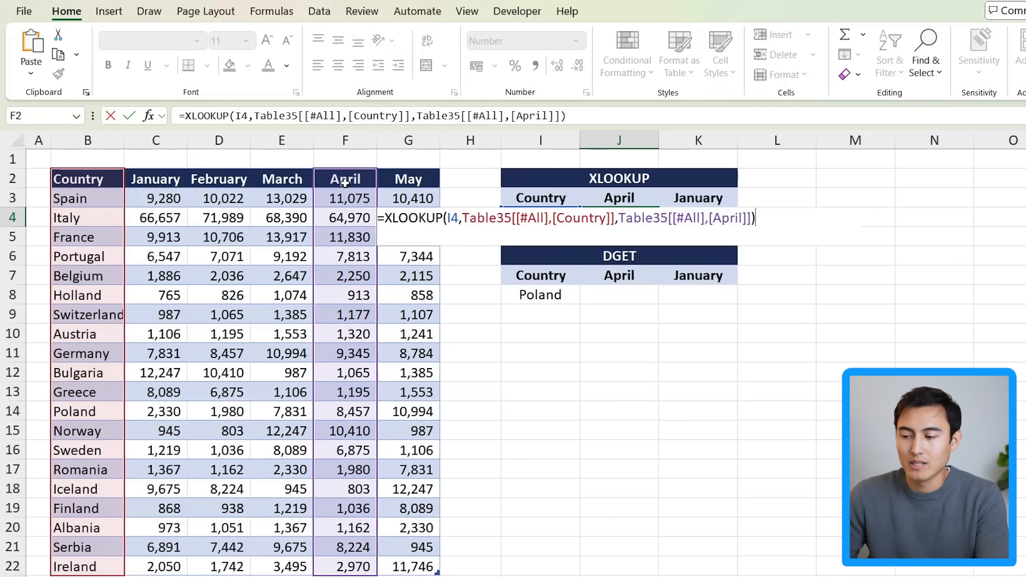
{"action": "key", "text": "Return"}
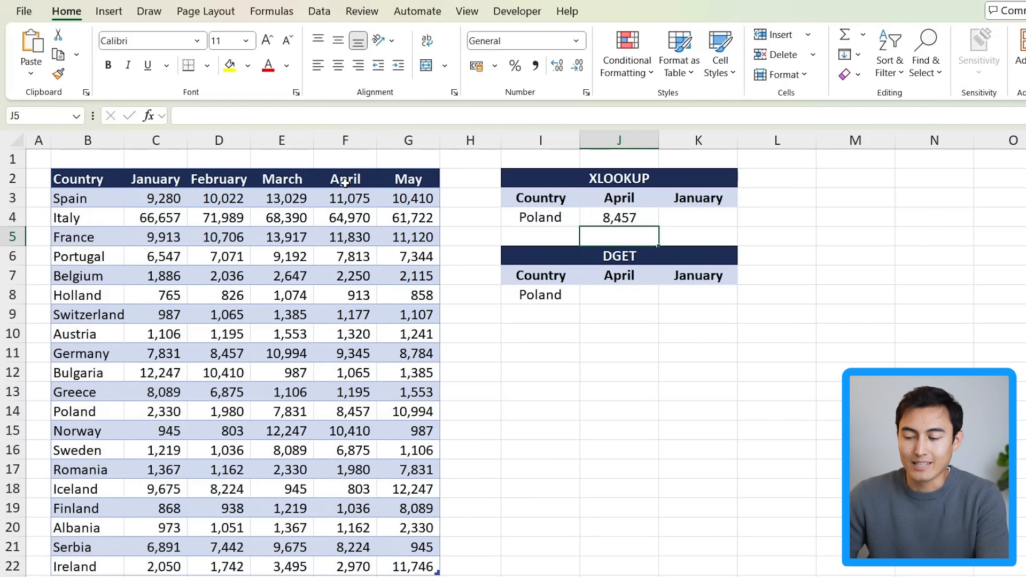
Step: Start a DGET formula in J8 with the entire Table35 as the database argument
{"action": "left_click", "coordinate": [585, 286]}
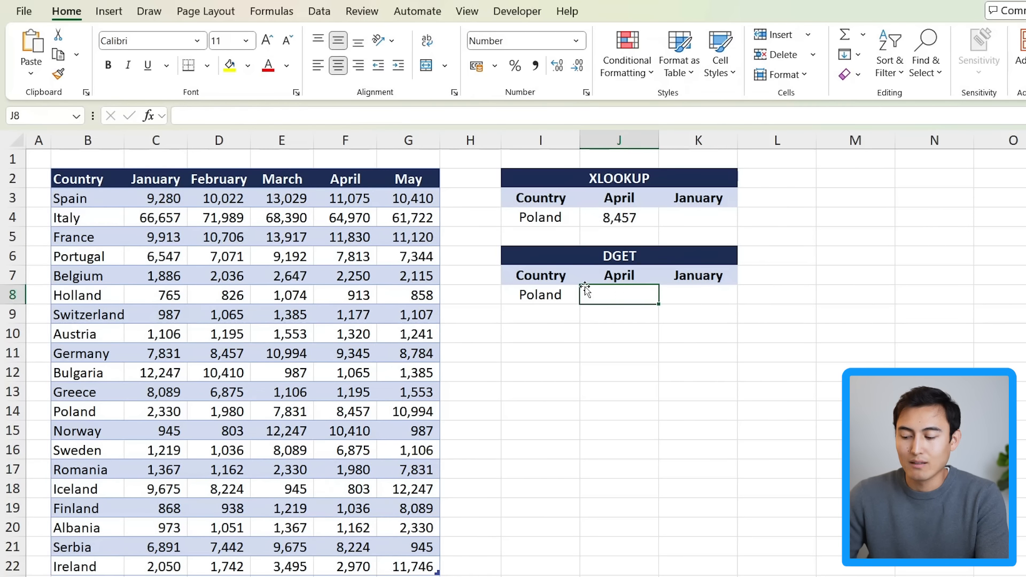
{"action": "type", "text": "=dget"}
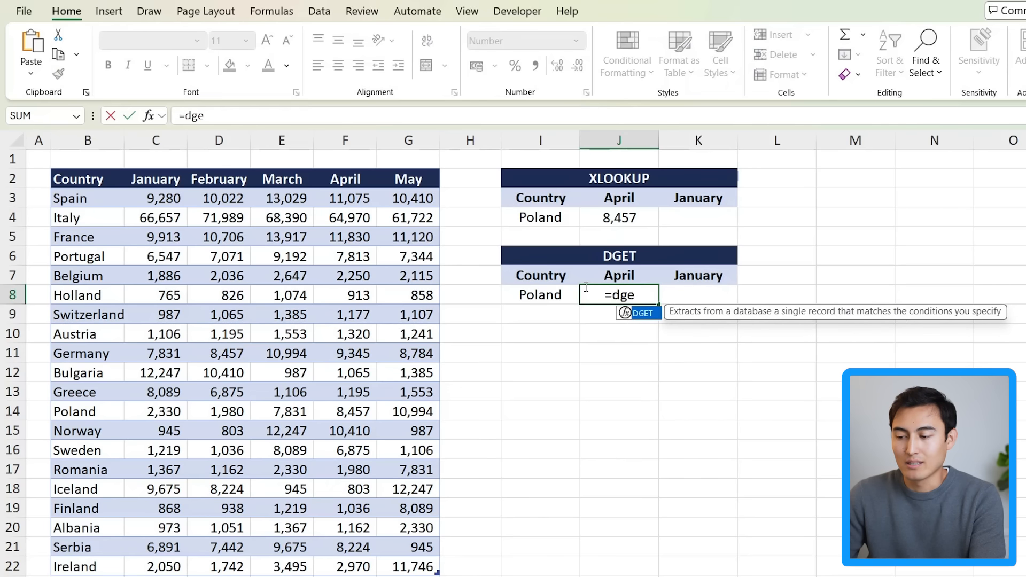
{"action": "key", "text": "Tab"}
{"action": "key", "text": "Left"}
{"action": "key", "text": "Left"}
{"action": "key", "text": "Left"}
{"action": "key", "text": "Left"}
{"action": "key", "text": "Left"}
{"action": "key", "text": "Left"}
{"action": "key", "text": "Left"}
{"action": "key", "text": "Left"}
{"action": "key", "text": "Left"}
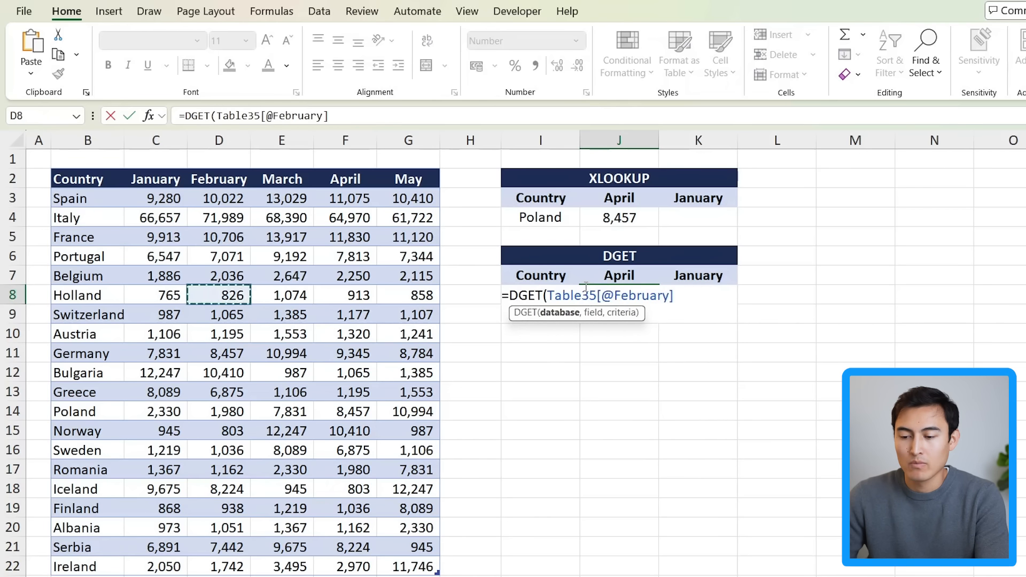
{"action": "key", "text": "Right"}
{"action": "key", "text": "ctrl+Up"}
{"action": "key", "text": "ctrl+a"}
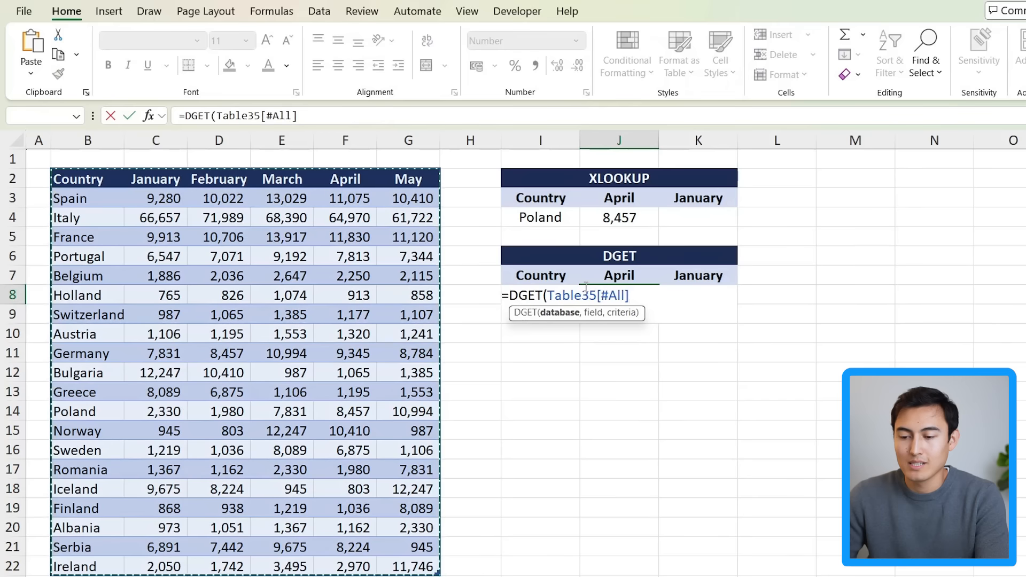
Step: Add J7 as the field and I7:I8 as the criteria, then enter the DGET formula
{"action": "type", "text": ","}
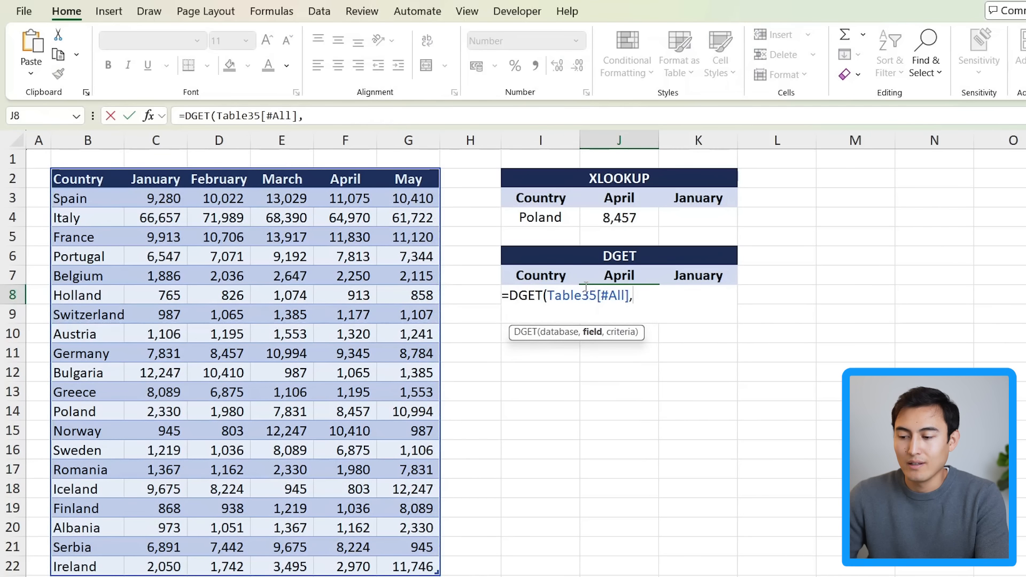
{"action": "key", "text": "Up"}
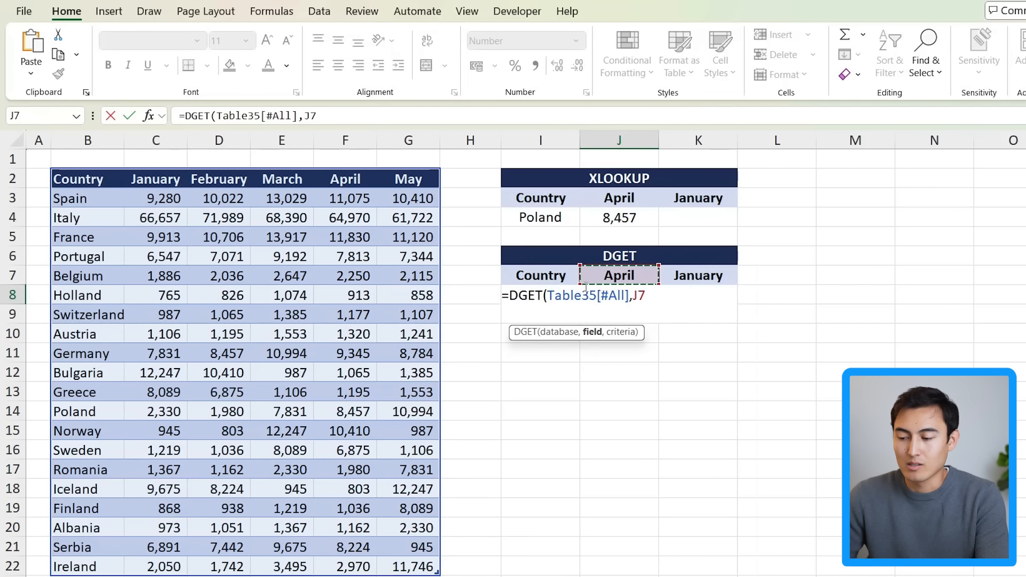
{"action": "type", "text": ","}
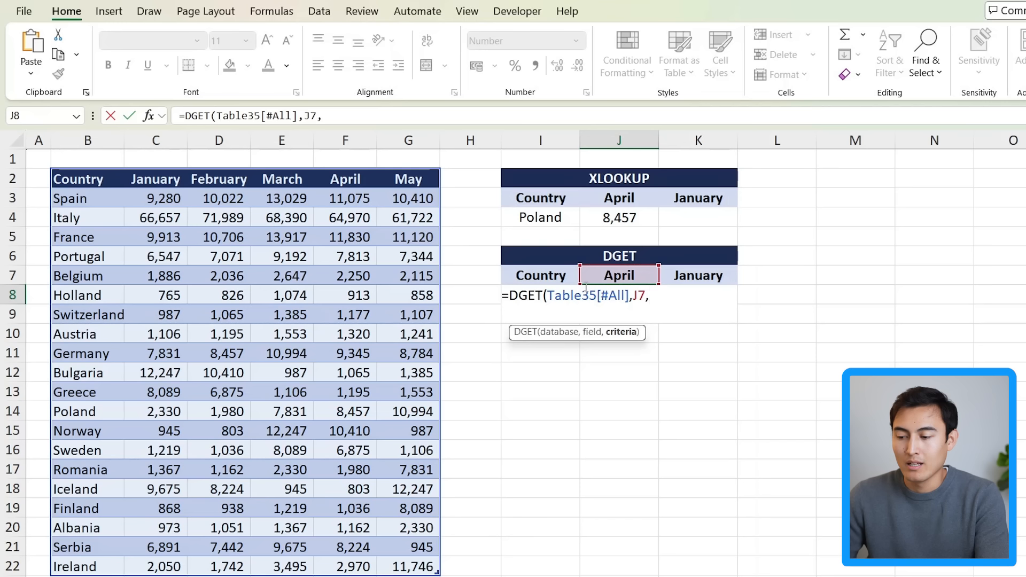
{"action": "left_click_drag", "start_coordinate": [522, 275], "coordinate": [527, 295]}
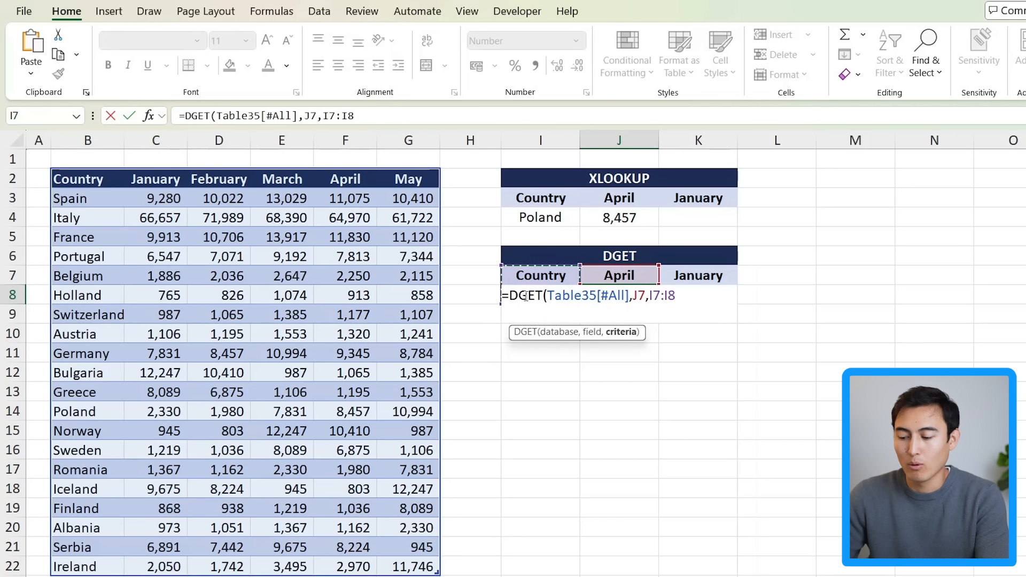
{"action": "type", "text": ")"}
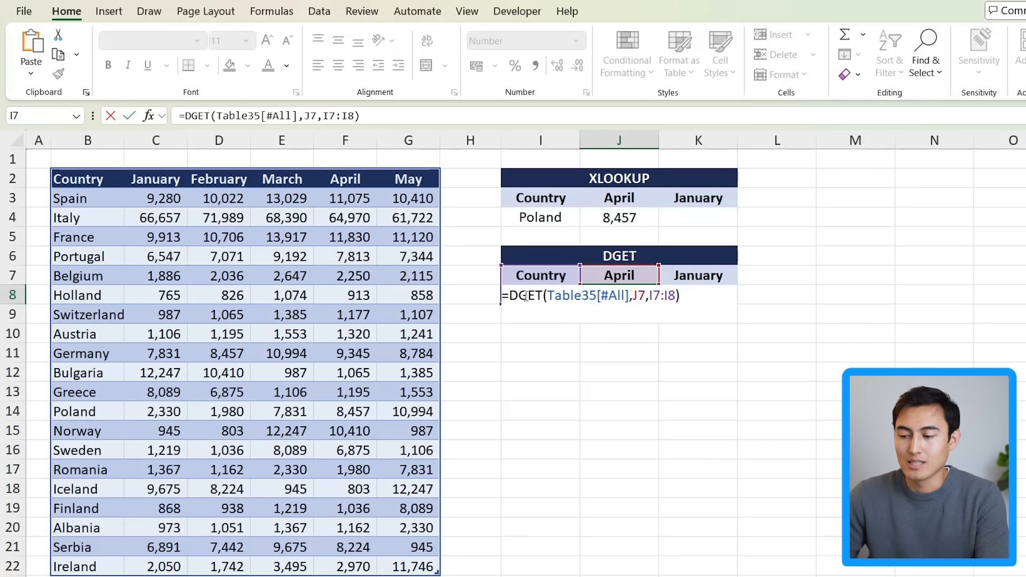
{"action": "key", "text": "Return"}
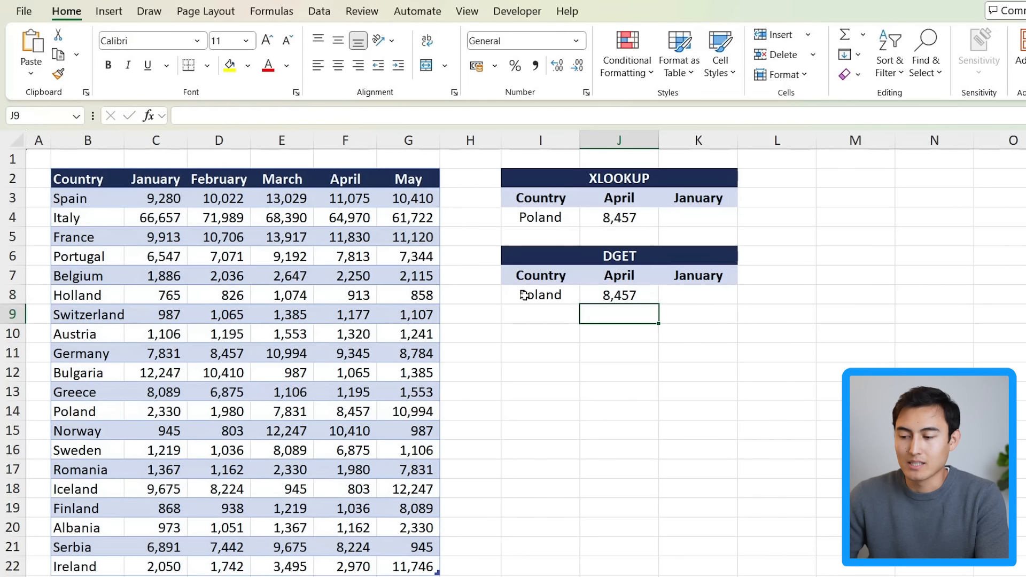
Step: Make the XLOOKUP lookup value in J4 an absolute reference, $I$4
{"action": "left_click", "coordinate": [600, 219]}
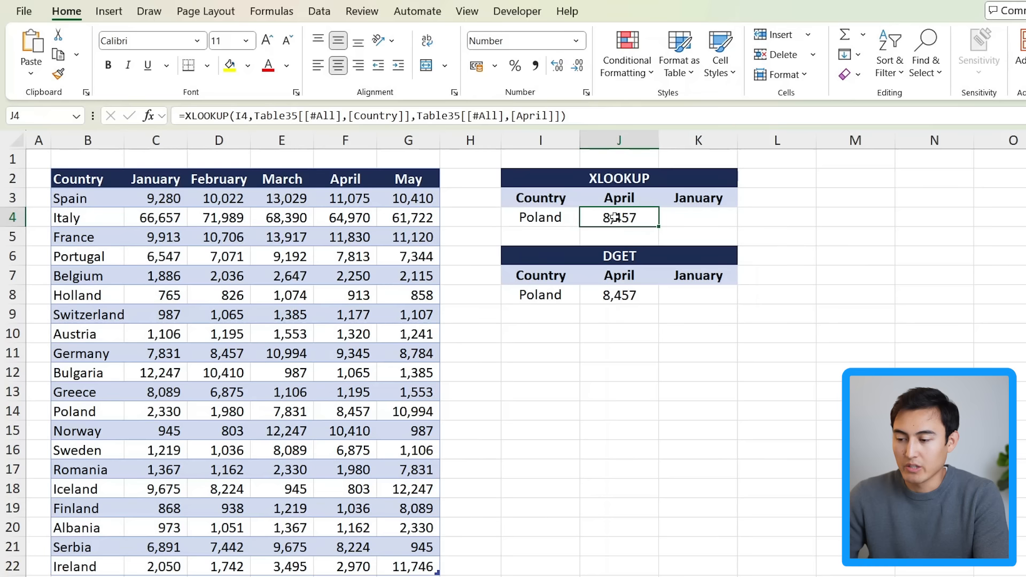
{"action": "double_click", "coordinate": [614, 217]}
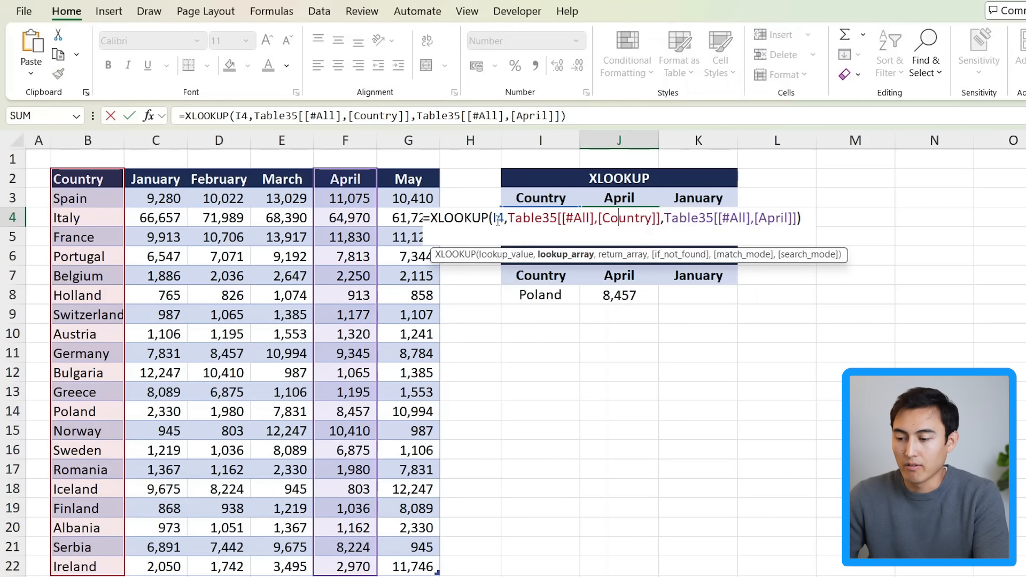
{"action": "double_click", "coordinate": [497, 219]}
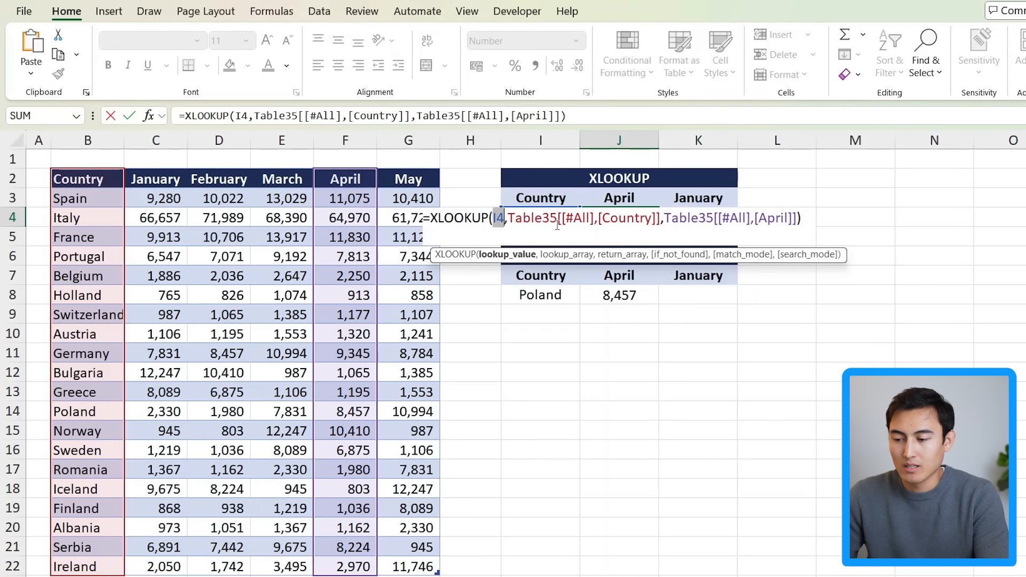
{"action": "key", "text": "F4"}
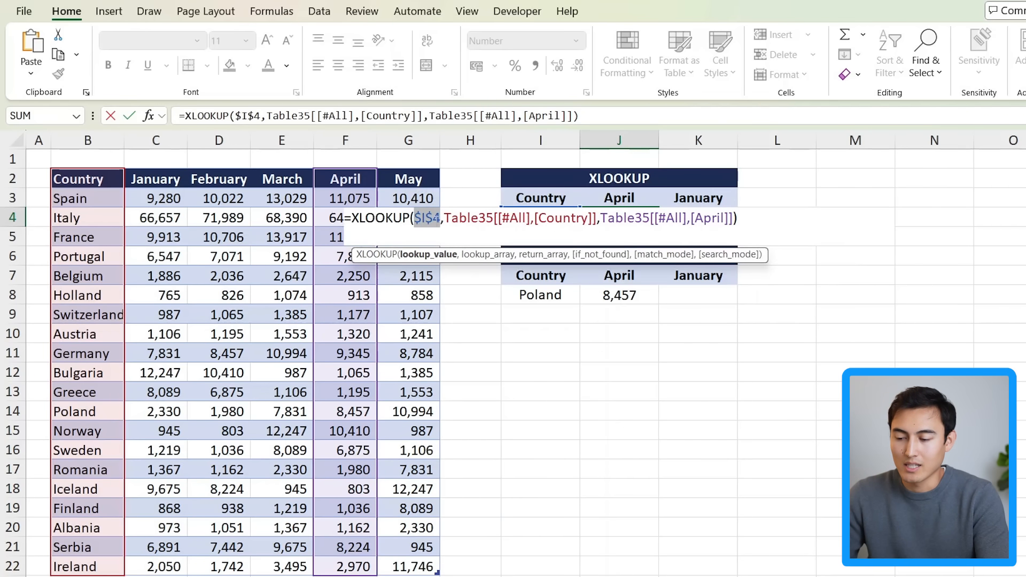
{"action": "key", "text": "Return"}
Step: Copy the XLOOKUP formula from J4 into K4 under the January header
{"action": "left_click", "coordinate": [611, 219]}
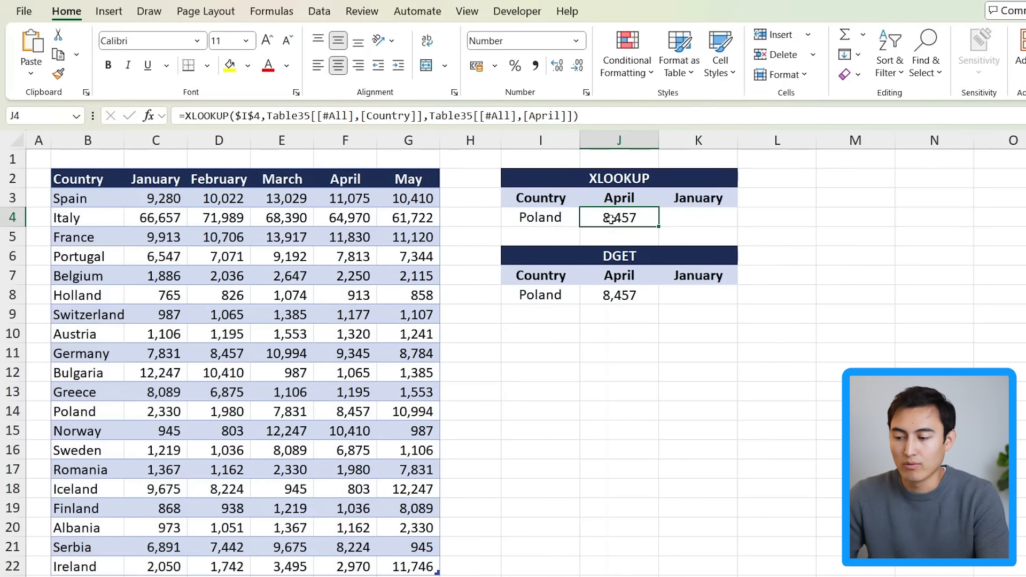
{"action": "key", "text": "ctrl+c"}
{"action": "left_click", "coordinate": [697, 220]}
{"action": "key", "text": "ctrl+v"}
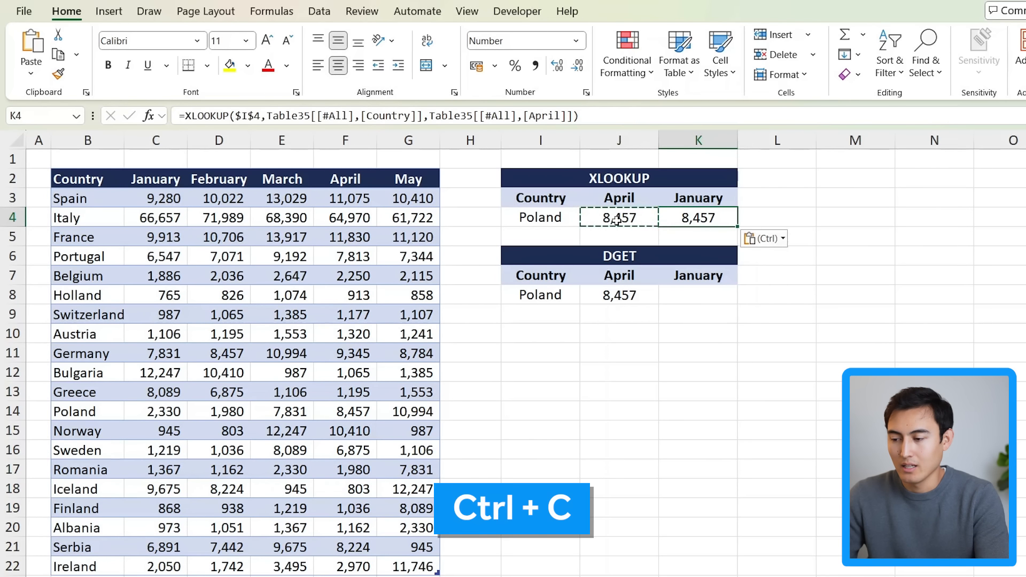
Step: Replace the return array in K4's XLOOKUP with the whole January column and enter the formula
{"action": "double_click", "coordinate": [715, 217]}
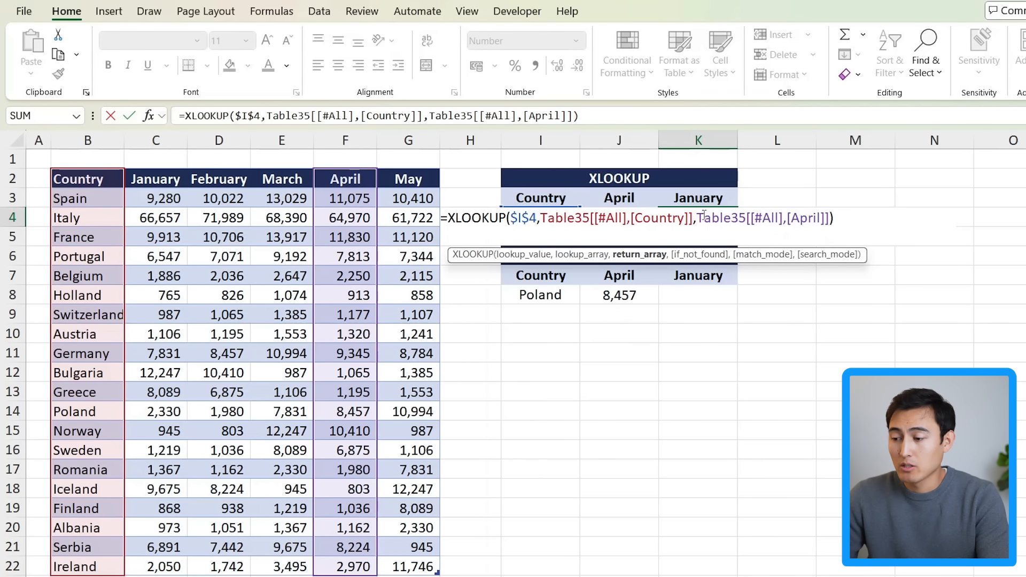
{"action": "left_click_drag", "start_coordinate": [704, 215], "coordinate": [821, 207]}
{"action": "left_click_drag", "start_coordinate": [696, 218], "coordinate": [829, 218]}
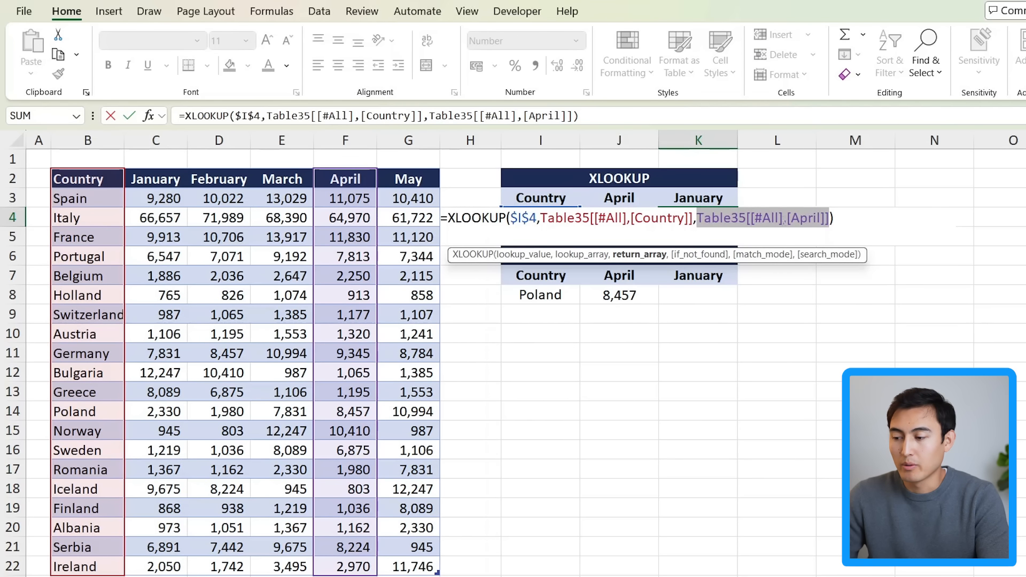
{"action": "key", "text": "BackSpace"}
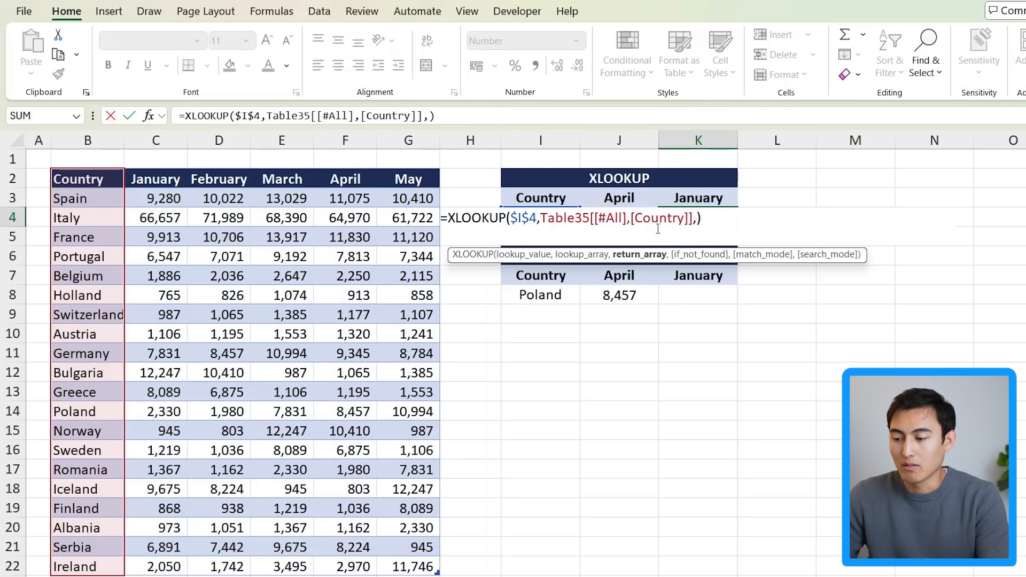
{"action": "left_click", "coordinate": [163, 183]}
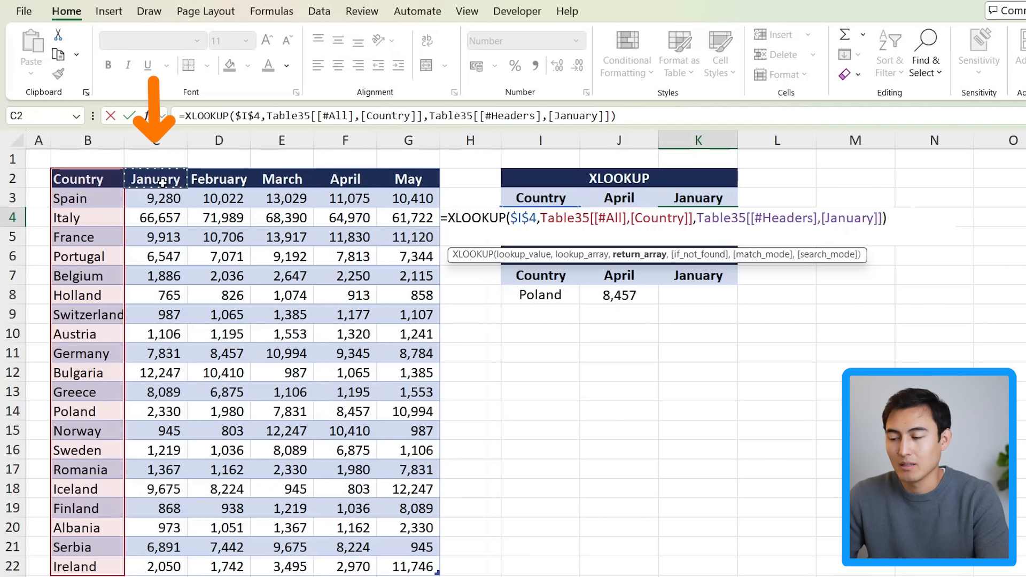
{"action": "key", "text": "shift+Down"}
{"action": "key", "text": "ctrl+shift+Down"}
{"action": "key", "text": "Return"}
{"action": "key", "text": "Up"}
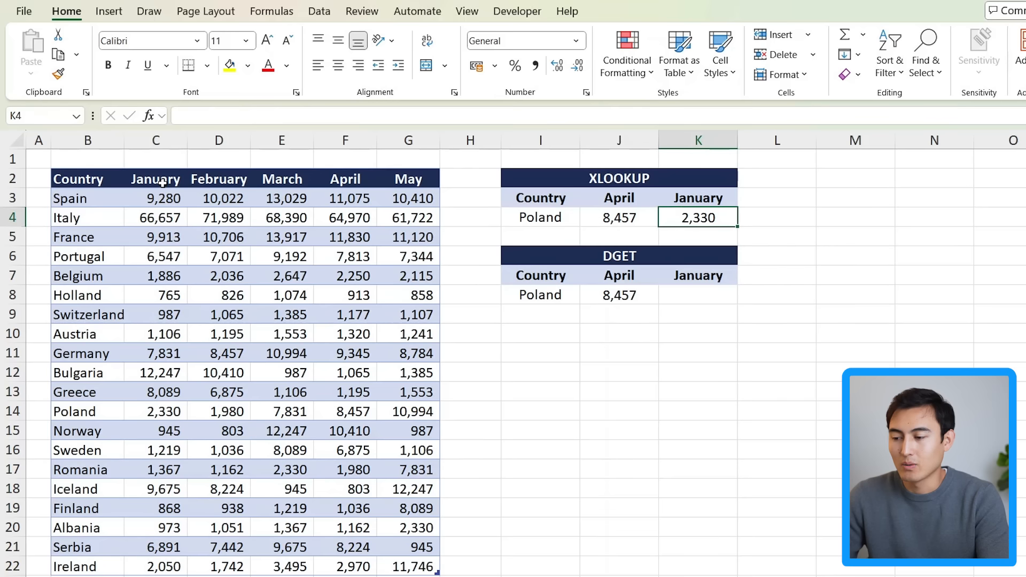
Step: Make the criteria range in J8's DGET formula absolute, $I$7:$I$8, and re-enter the formula
{"action": "key", "text": "Down"}
{"action": "key", "text": "Down"}
{"action": "key", "text": "Down"}
{"action": "key", "text": "Down"}
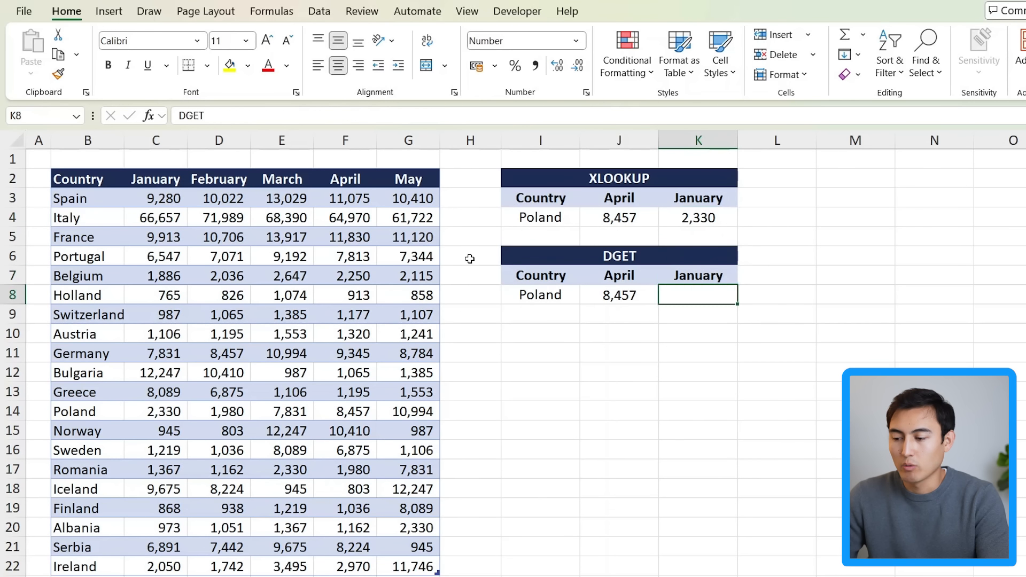
{"action": "key", "text": "Left"}
{"action": "double_click", "coordinate": [621, 297]}
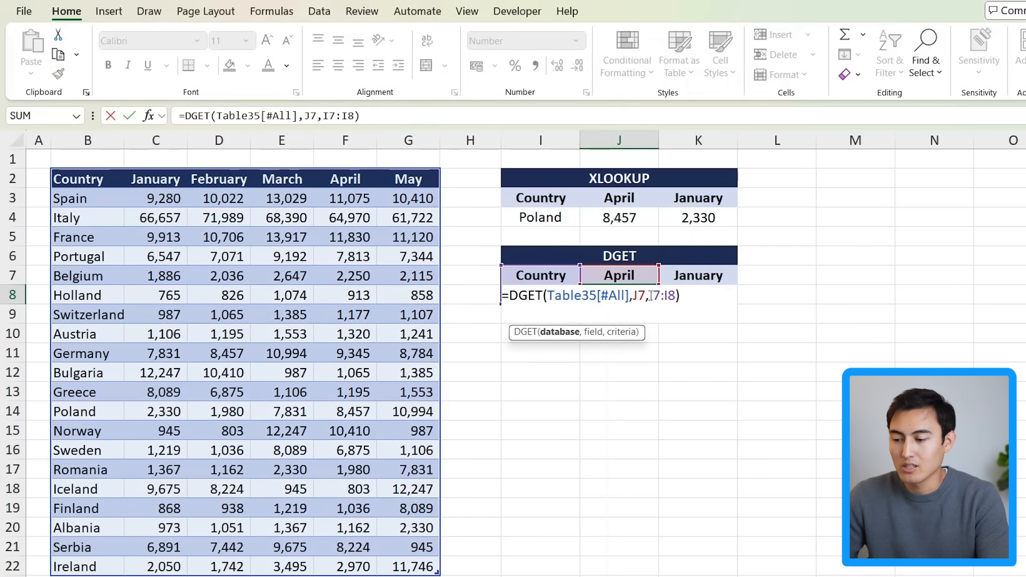
{"action": "left_click_drag", "start_coordinate": [670, 295], "coordinate": [676, 295]}
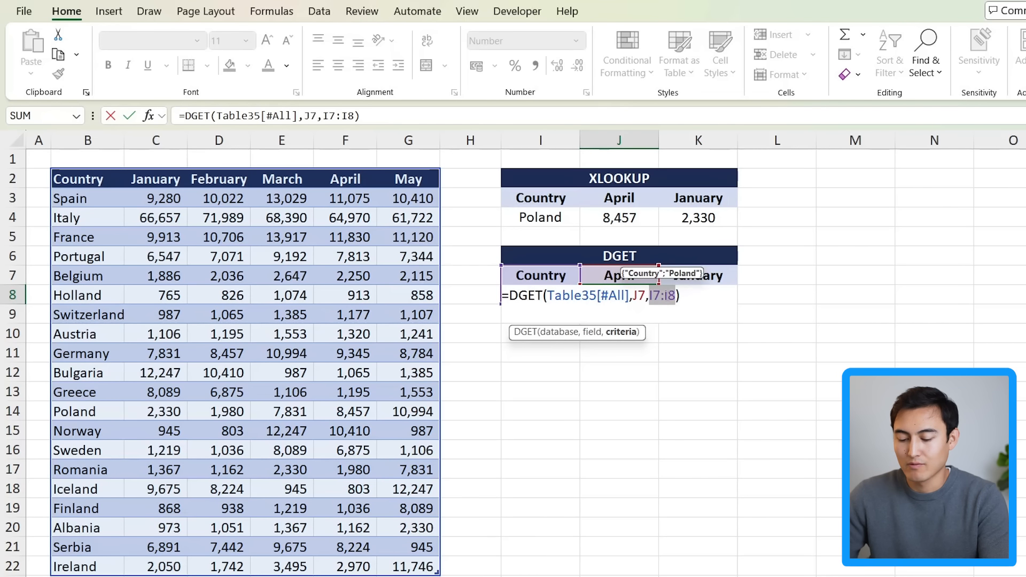
{"action": "key", "text": "F4"}
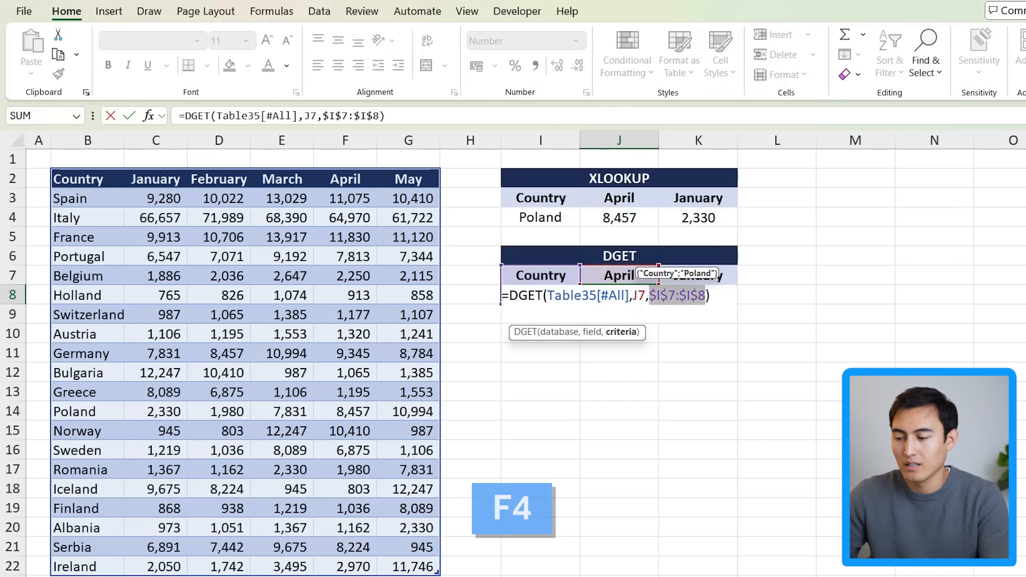
{"action": "key", "text": "Return"}
Step: Copy the DGET formula from J8 across into K8 under the January header
{"action": "key", "text": "Up"}
{"action": "left_click_drag", "start_coordinate": [661, 306], "coordinate": [715, 307]}
{"action": "left_click", "coordinate": [713, 306]}
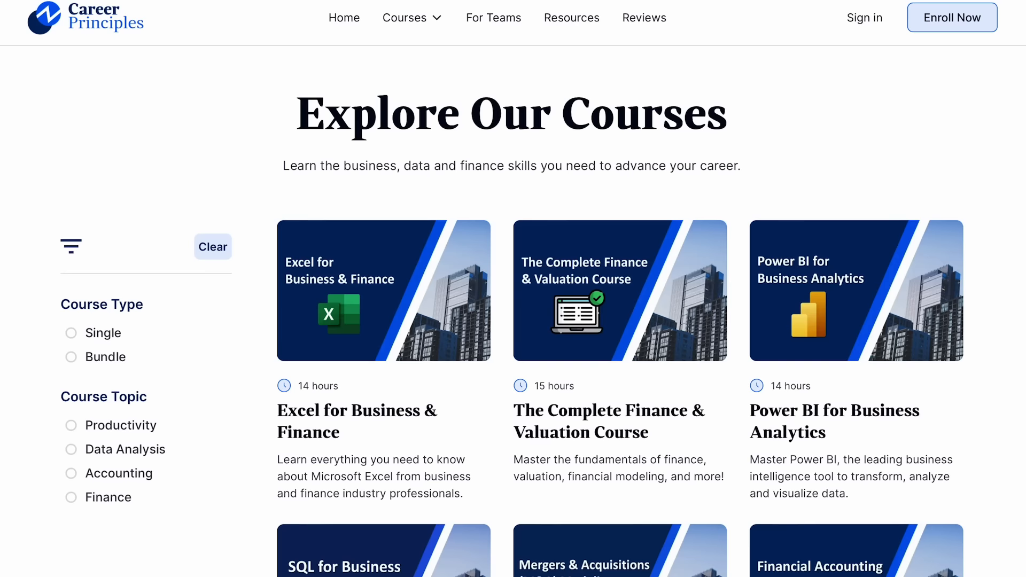
{"action": "scroll", "coordinate": [513, 288], "scroll_direction": "down", "scroll_amount": 4}
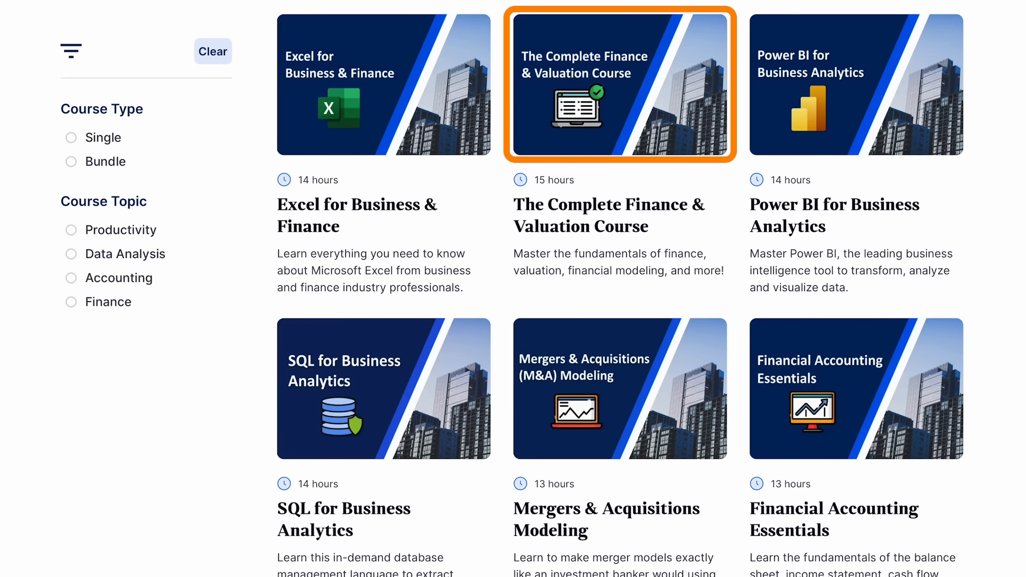
{"action": "scroll", "coordinate": [620, 288], "scroll_direction": "down", "scroll_amount": 5}
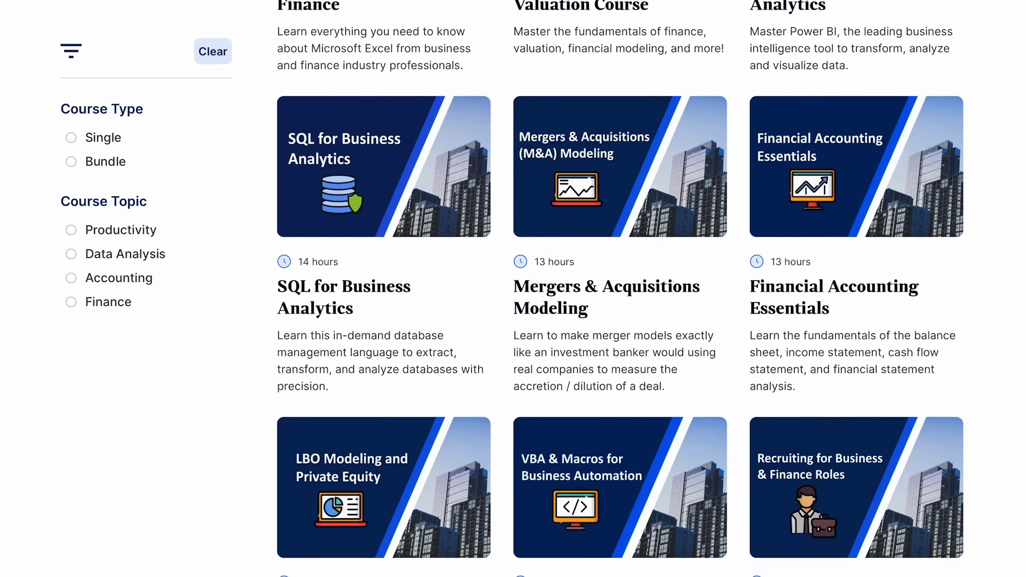
{"action": "scroll", "coordinate": [620, 289], "scroll_direction": "down", "scroll_amount": 4}
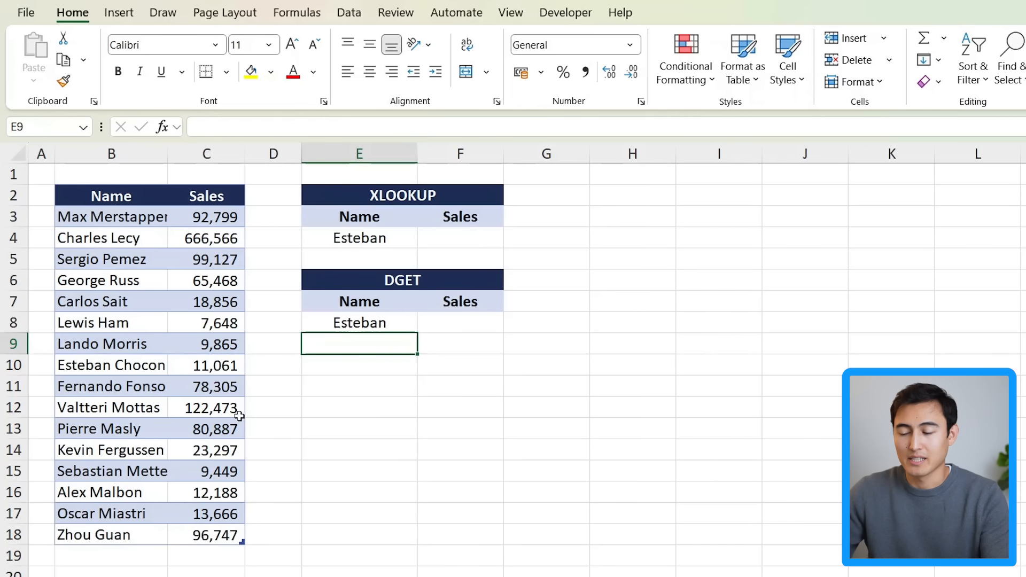
Step: Start an XLOOKUP formula in F4 with E4&"*" as the wildcard lookup value
{"action": "left_click", "coordinate": [322, 241]}
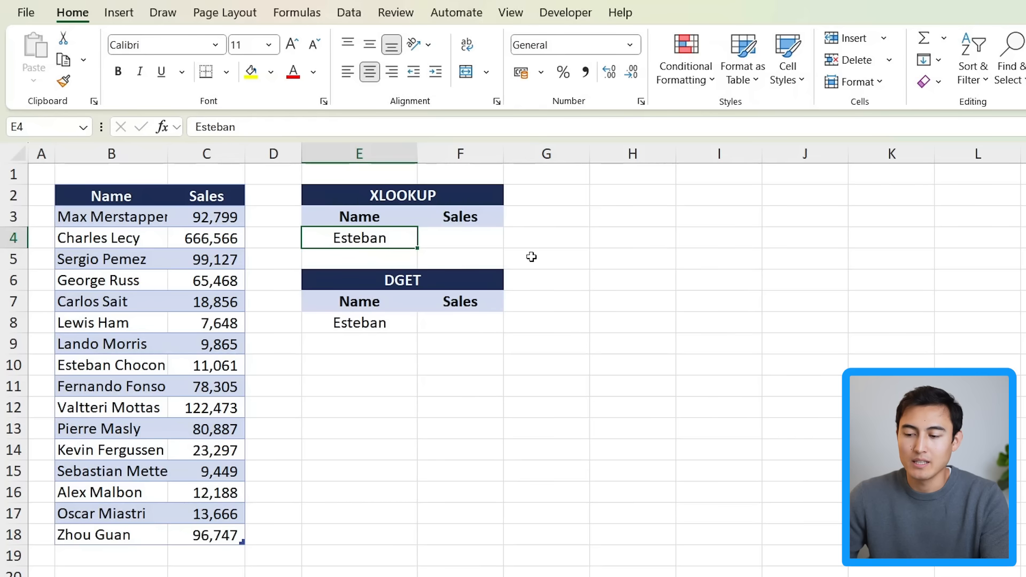
{"action": "left_click", "coordinate": [453, 328]}
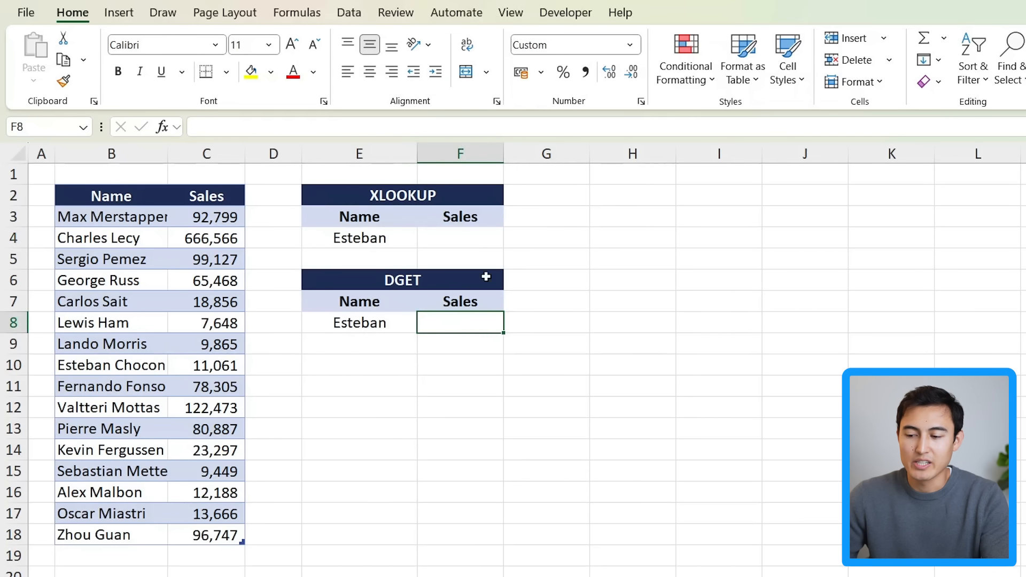
{"action": "left_click", "coordinate": [478, 235]}
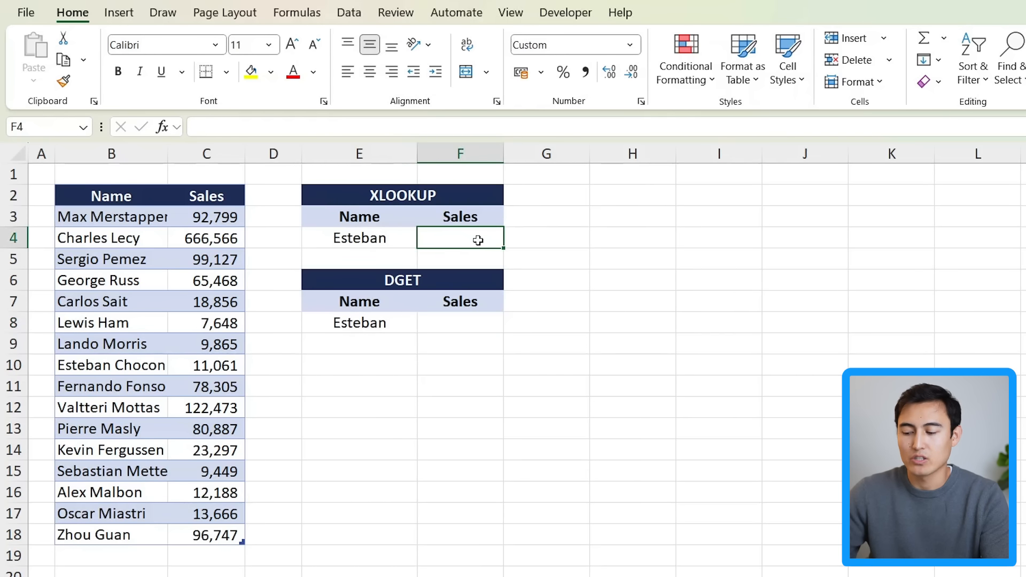
{"action": "type", "text": "=xlo"}
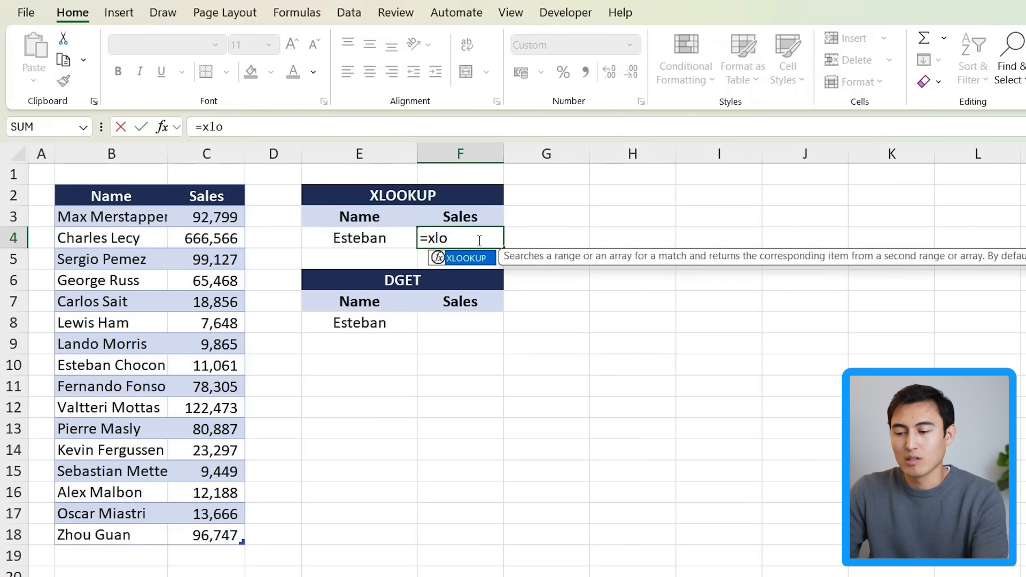
{"action": "key", "text": "Tab"}
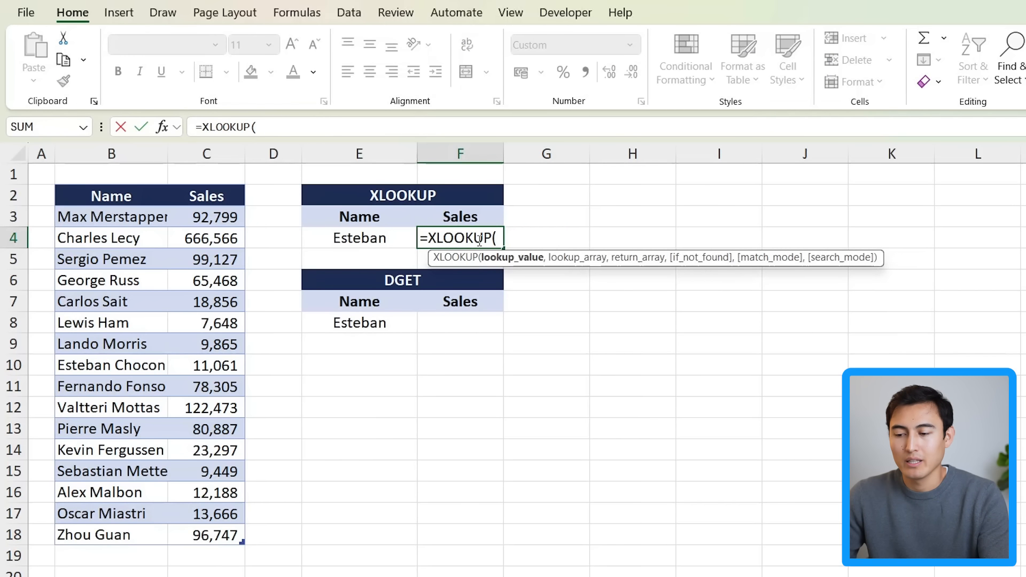
{"action": "key", "text": "Left"}
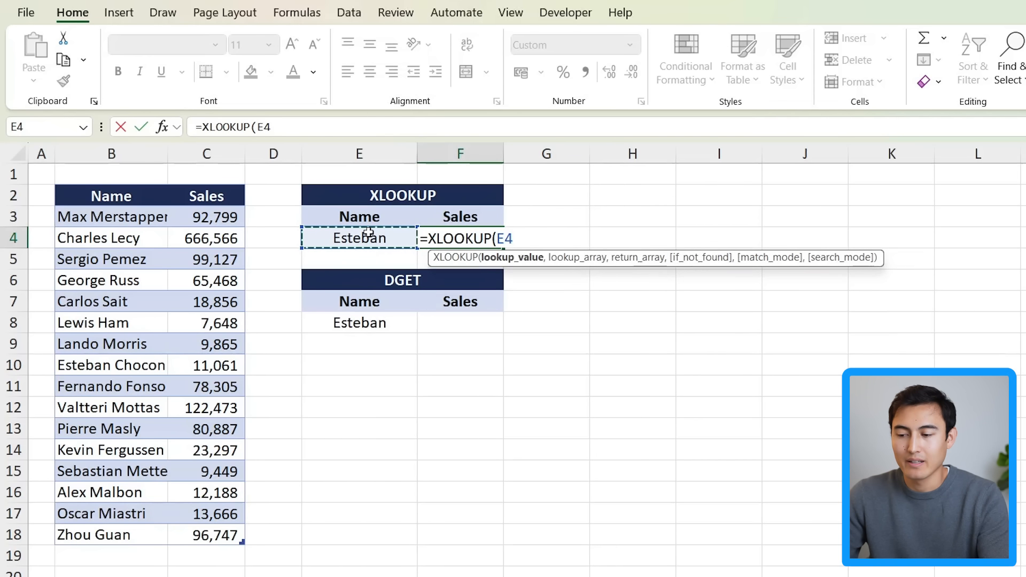
{"action": "type", "text": "&\"*"}
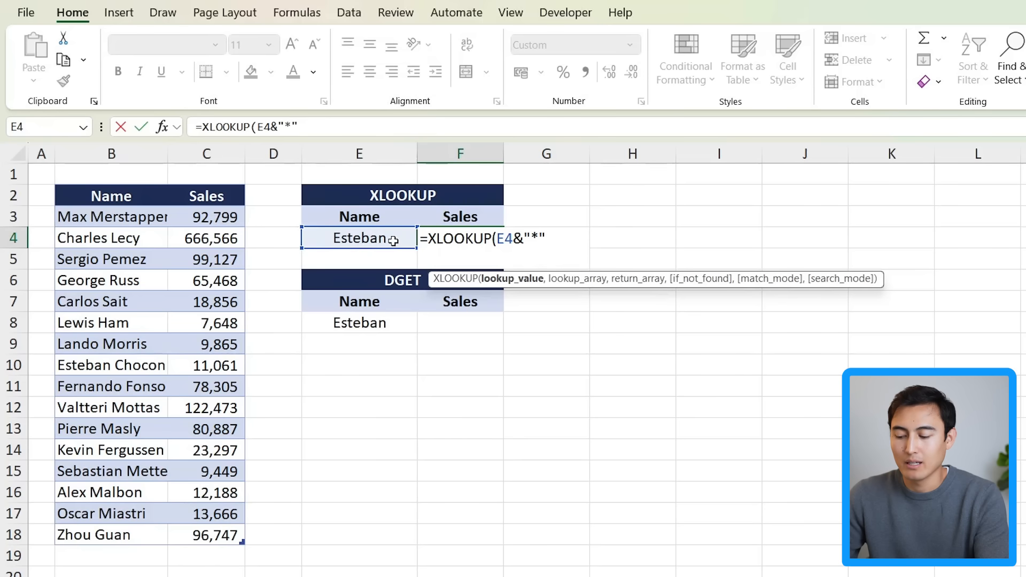
{"action": "type", "text": ",Table26[[#Headers],[Name"}
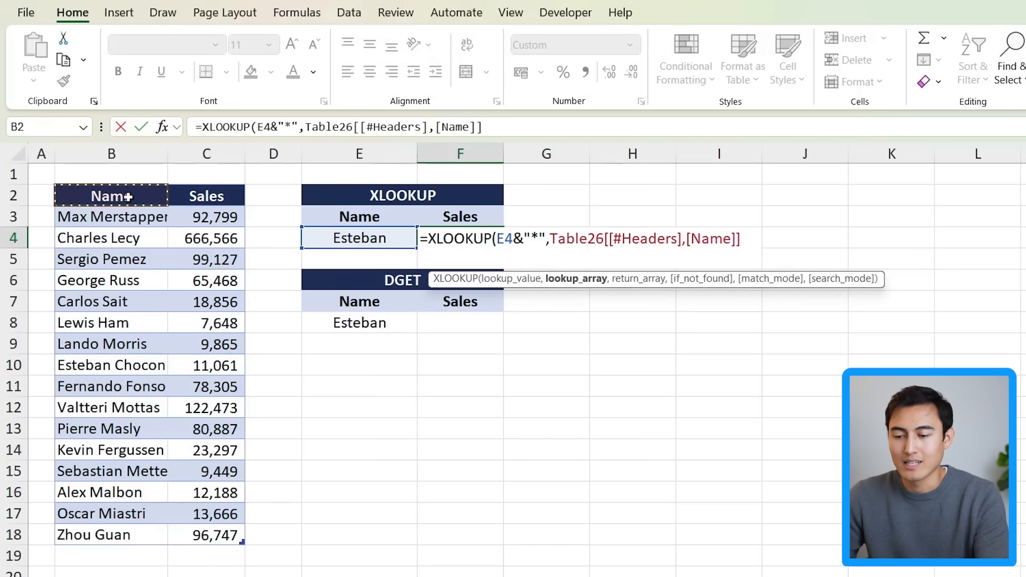
Step: Add the Name column as the lookup array and the Sales column as the return array
{"action": "left_click_drag", "start_coordinate": [127, 197], "coordinate": [111, 534]}
{"action": "type", "text": ","}
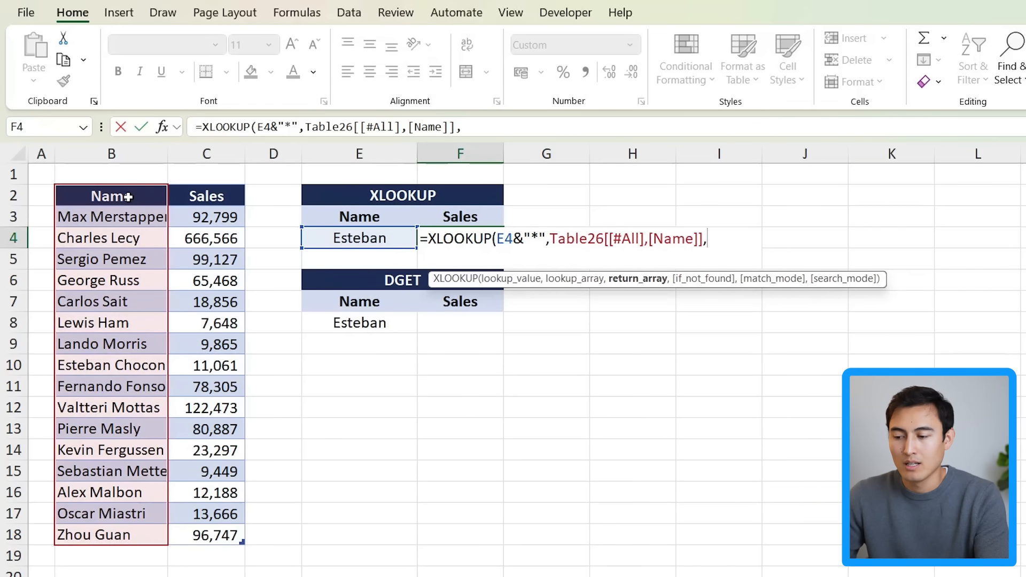
{"action": "left_click", "coordinate": [190, 197]}
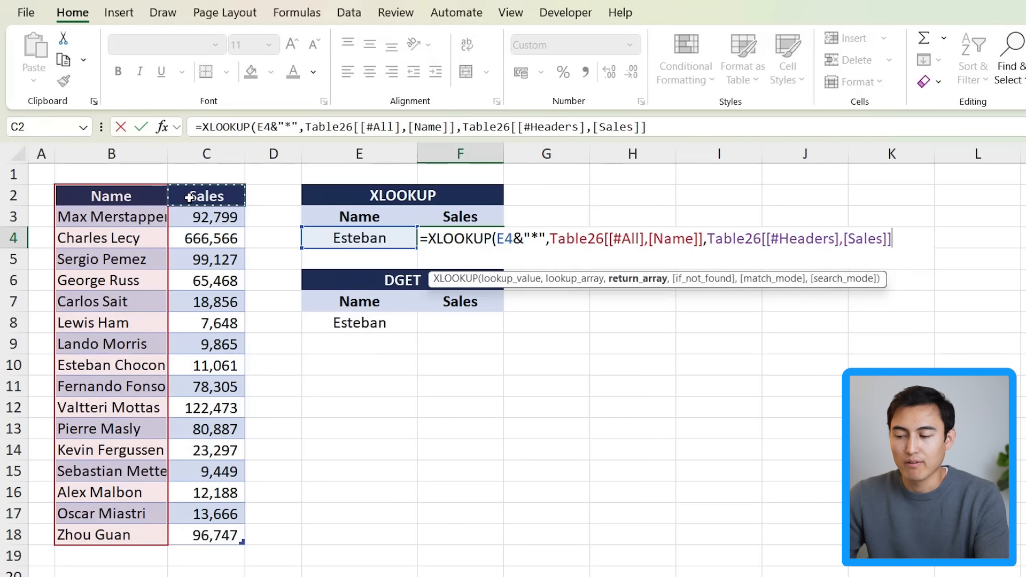
{"action": "key", "text": "ctrl+shift+Down"}
{"action": "type", "text": ","}
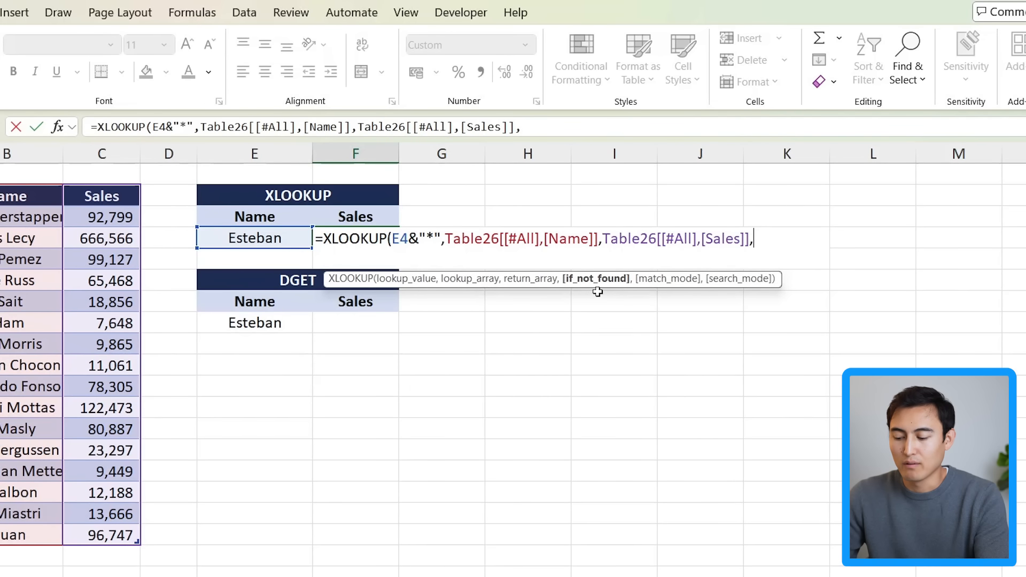
{"action": "type", "text": ","}
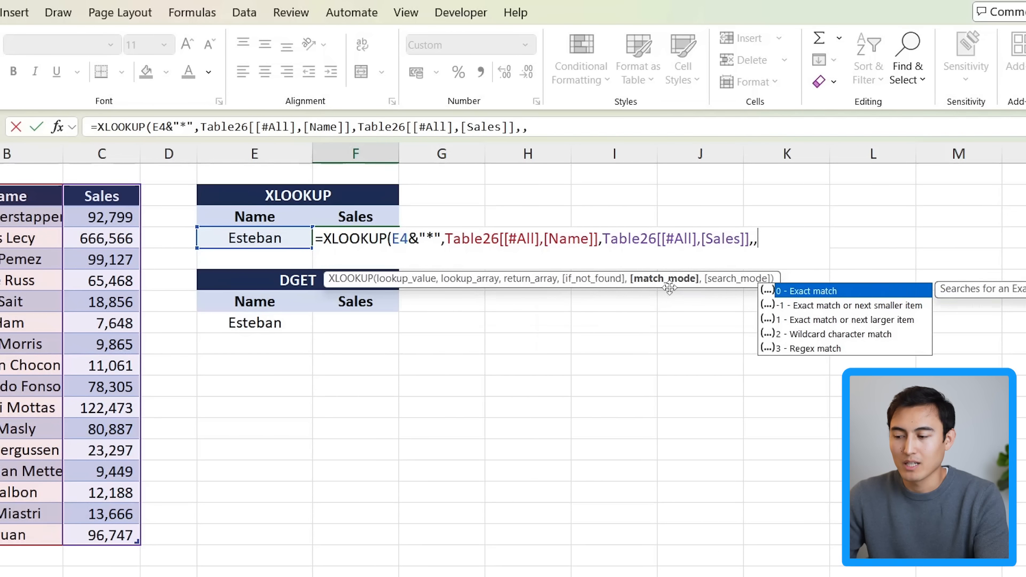
Step: Skip the if-not-found argument, set match mode to 2 for wildcard matching, and enter the XLOOKUP formula
{"action": "key", "text": "Down"}
{"action": "key", "text": "Down"}
{"action": "key", "text": "Down"}
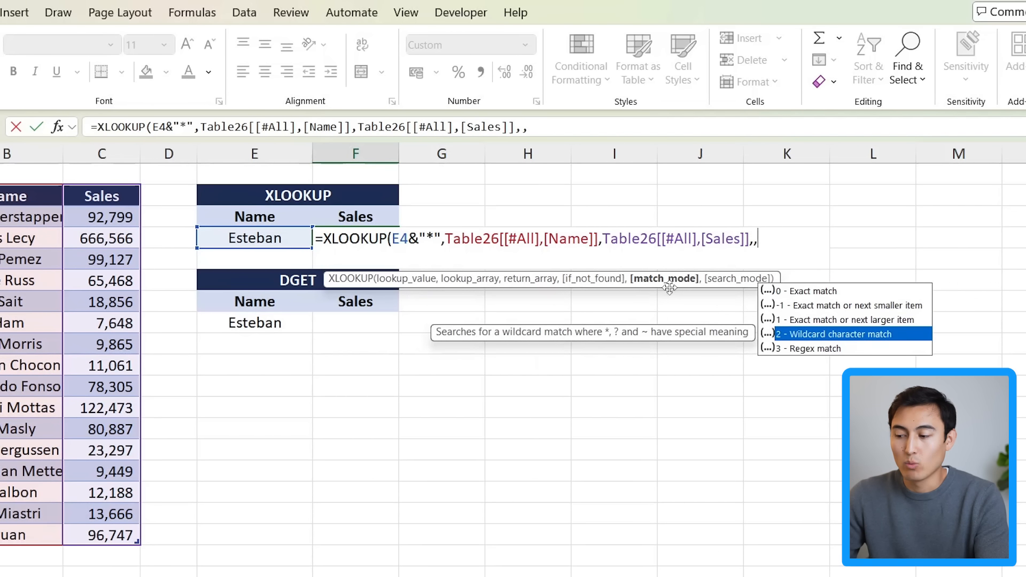
{"action": "key", "text": "Tab"}
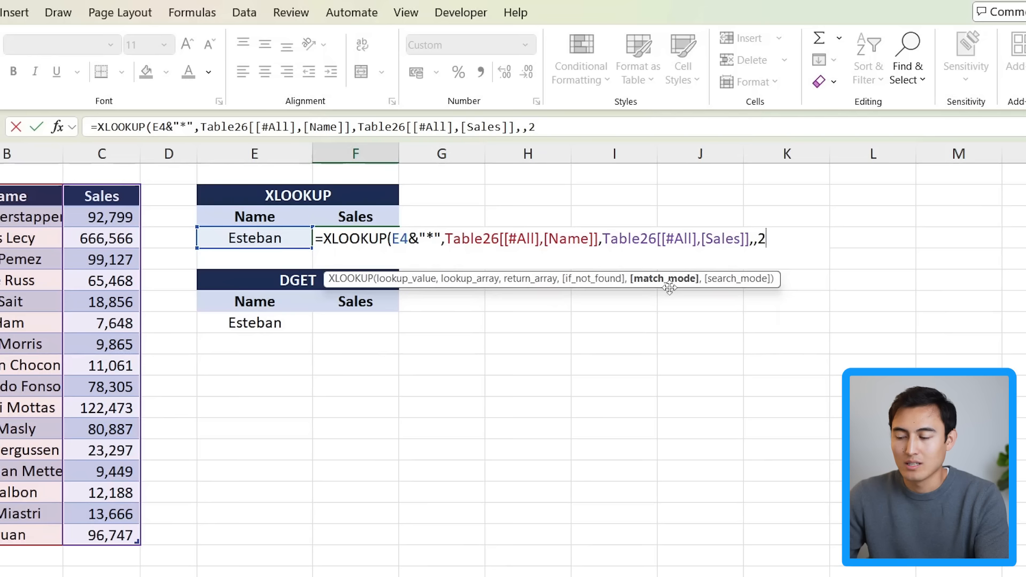
{"action": "type", "text": ")"}
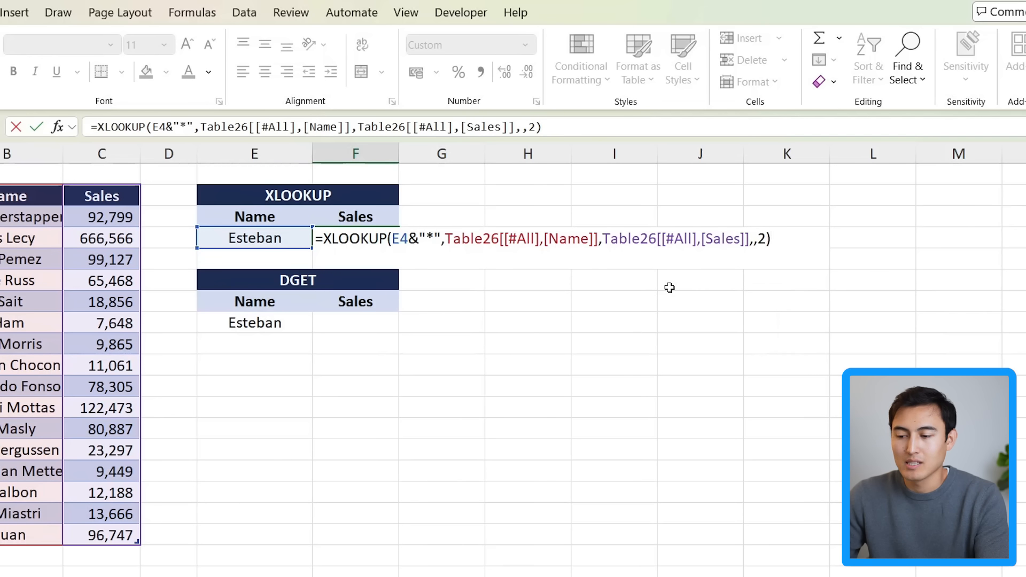
{"action": "key", "text": "Return"}
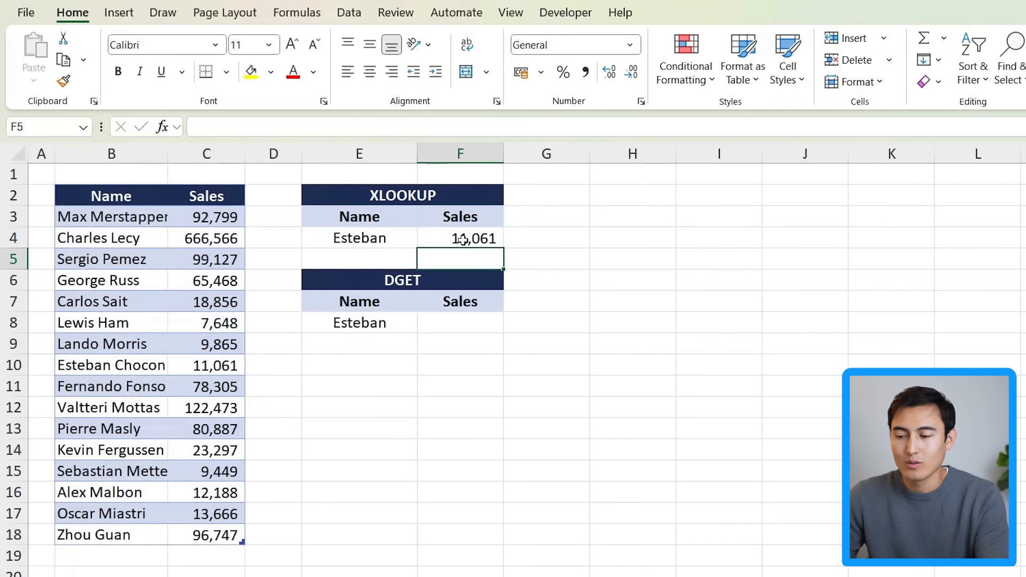
Step: Start a DGET formula in F8 using the whole Name and Sales table as the database
{"action": "left_click", "coordinate": [224, 366]}
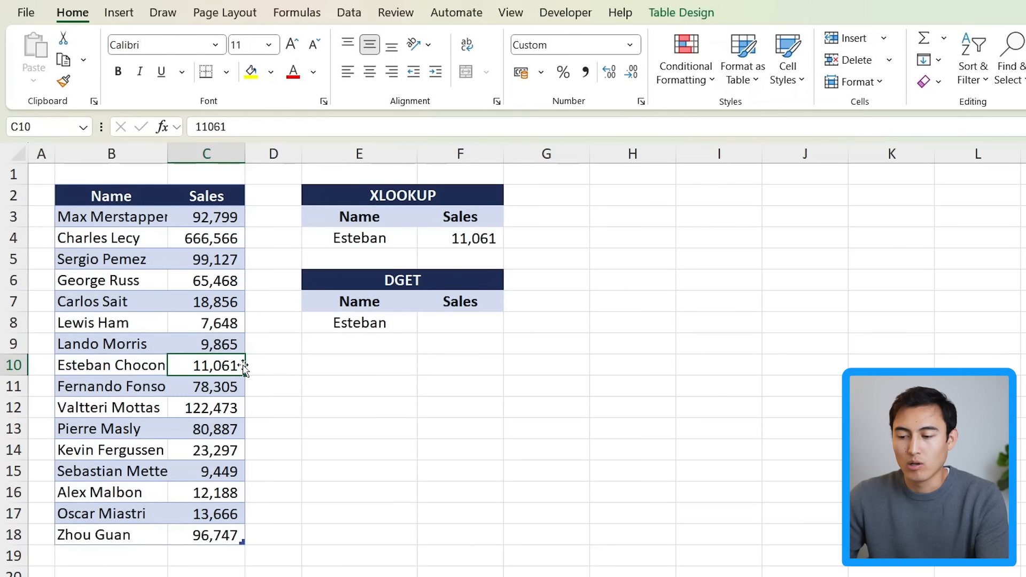
{"action": "key", "text": "Right"}
{"action": "key", "text": "Right"}
{"action": "key", "text": "Right"}
{"action": "key", "text": "Up"}
{"action": "key", "text": "Up"}
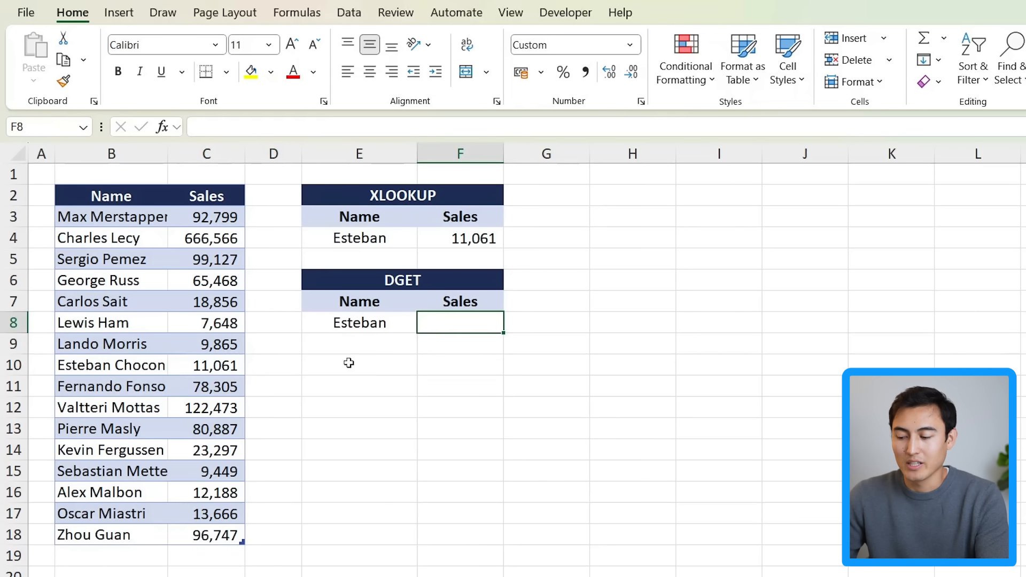
{"action": "type", "text": "=dge"}
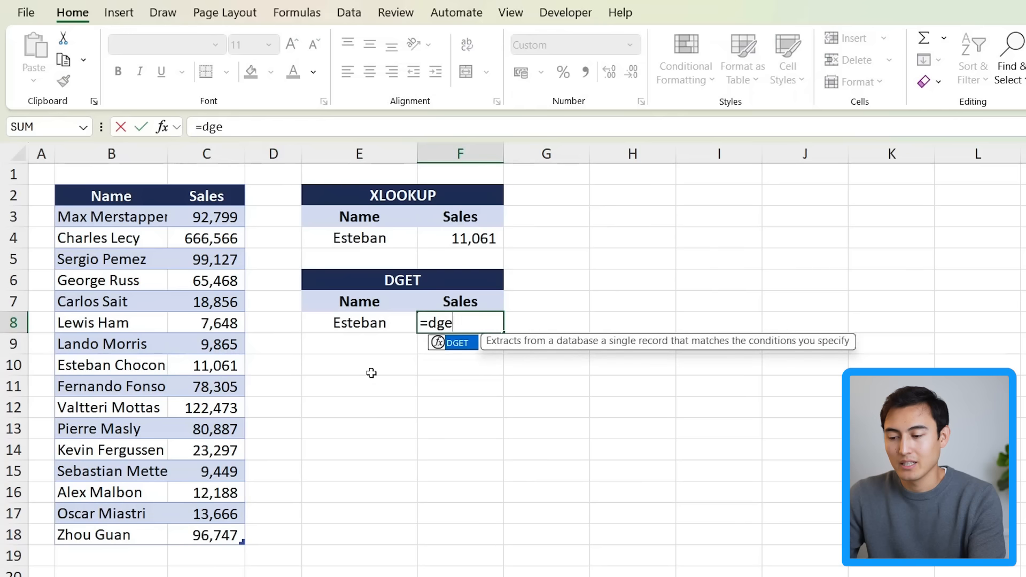
{"action": "key", "text": "Tab"}
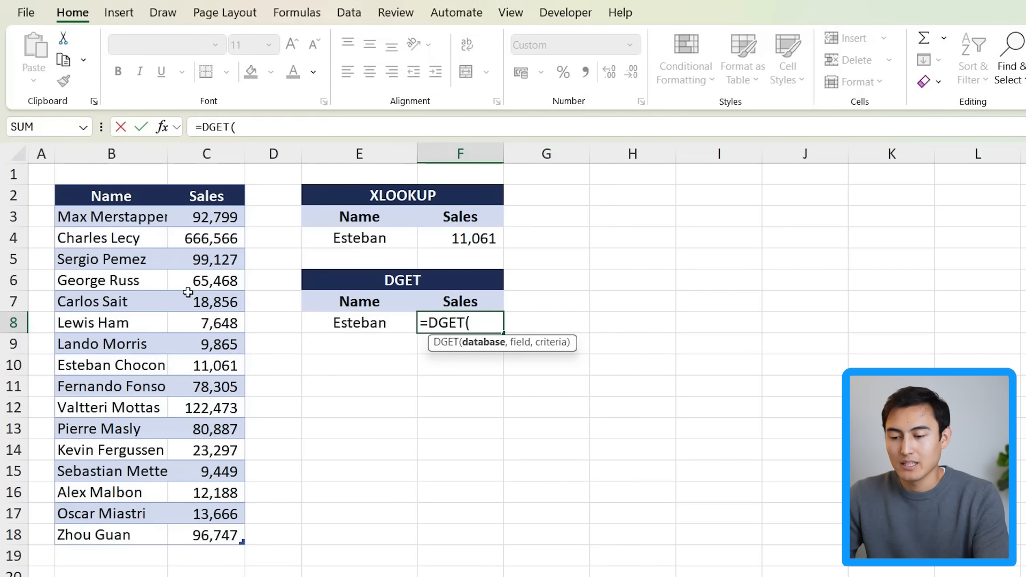
{"action": "left_click_drag", "start_coordinate": [92, 195], "coordinate": [193, 529]}
{"action": "type", "text": ","}
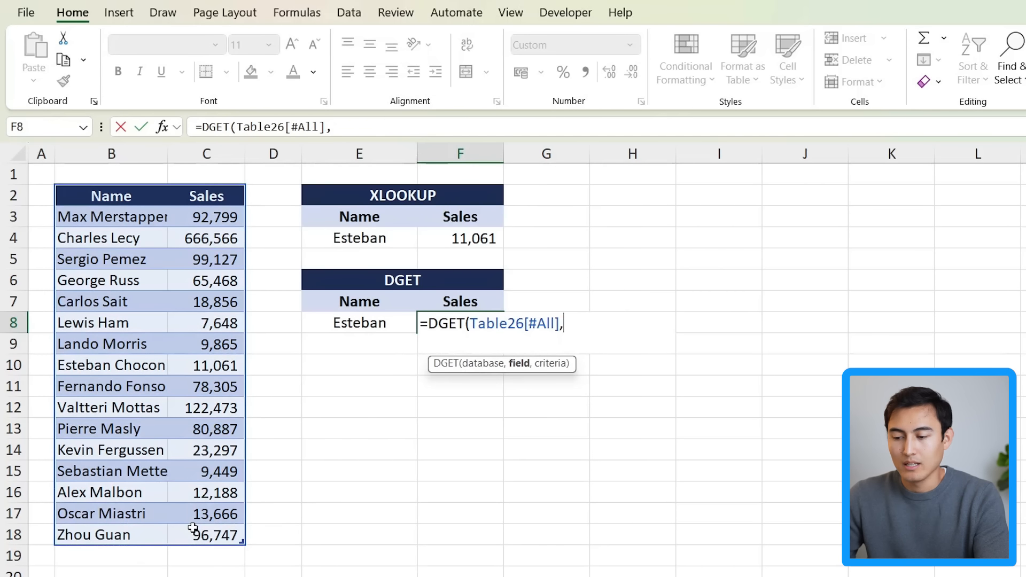
Step: Add F7 as the field and E7:E8 as the criteria, then enter the DGET formula
{"action": "key", "text": "Up"}
{"action": "type", "text": ","}
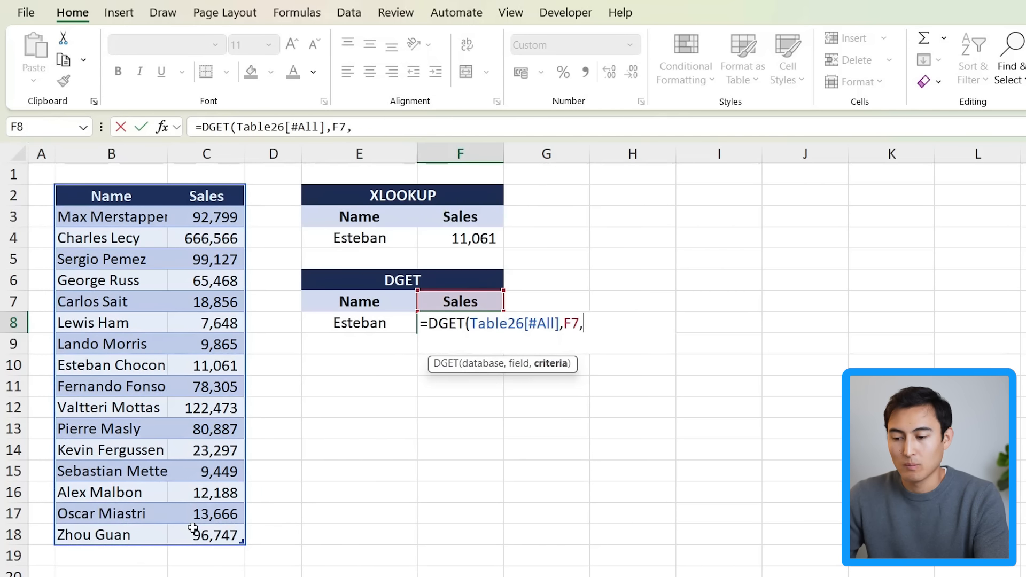
{"action": "key", "text": "Left"}
{"action": "key", "text": "Up"}
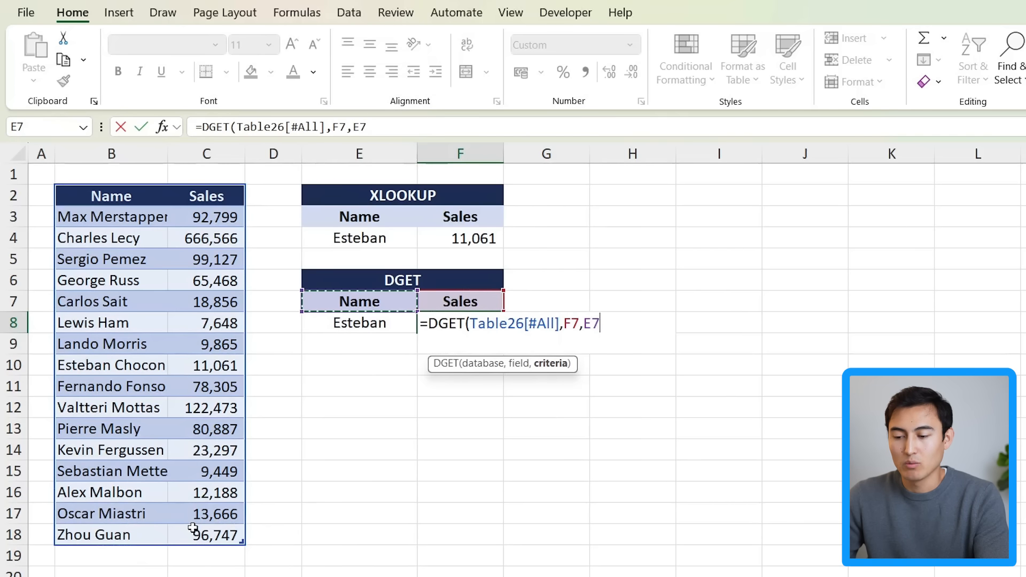
{"action": "key", "text": "shift+Down"}
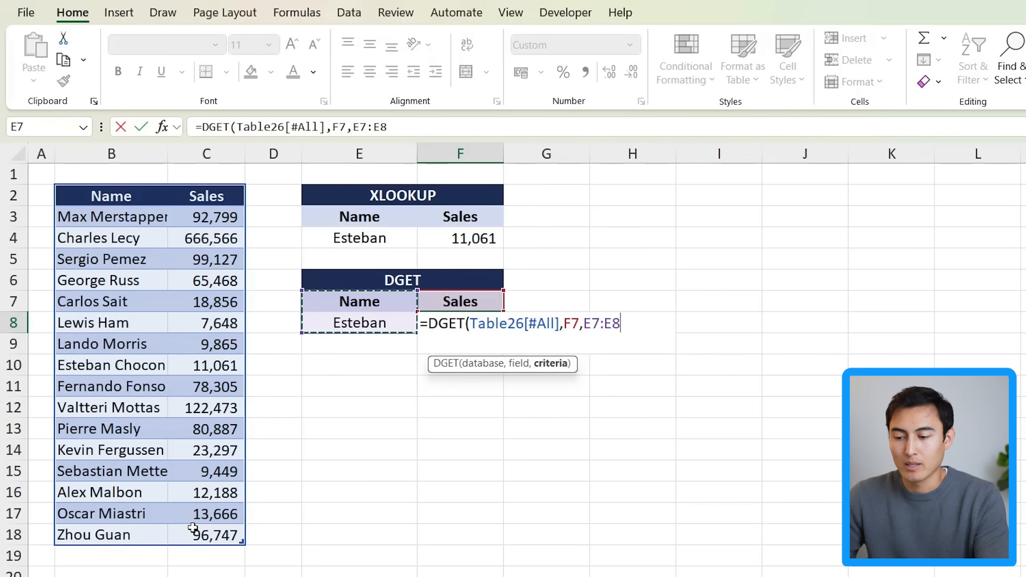
{"action": "type", "text": ")"}
{"action": "key", "text": "Return"}
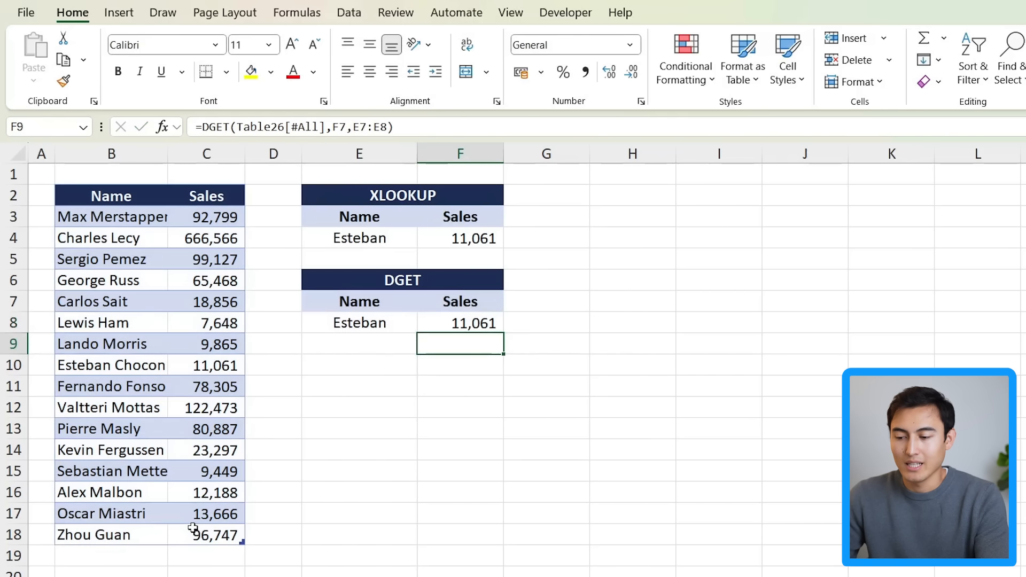
{"action": "key", "text": "Up"}
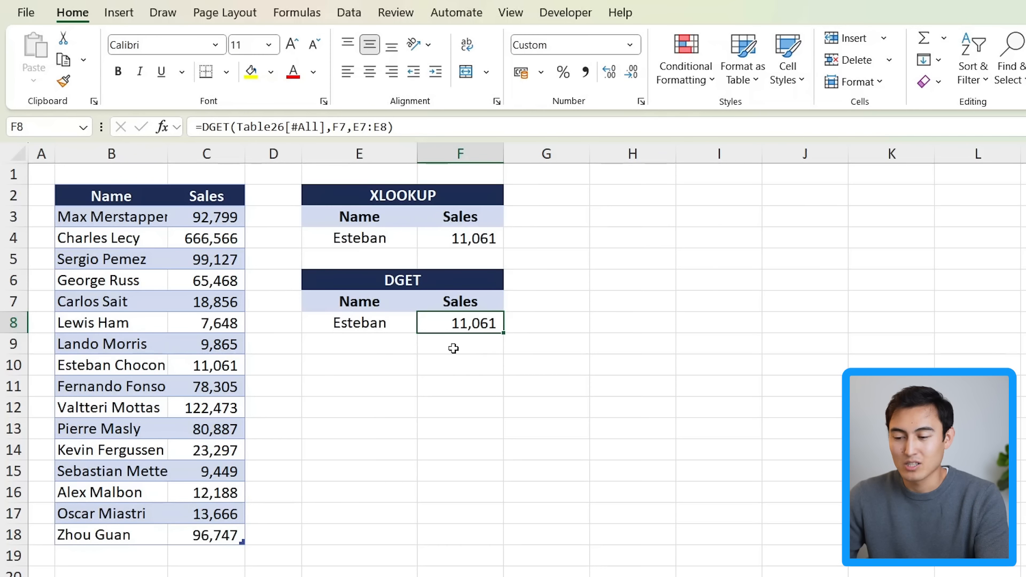
{"action": "key", "text": "Left"}
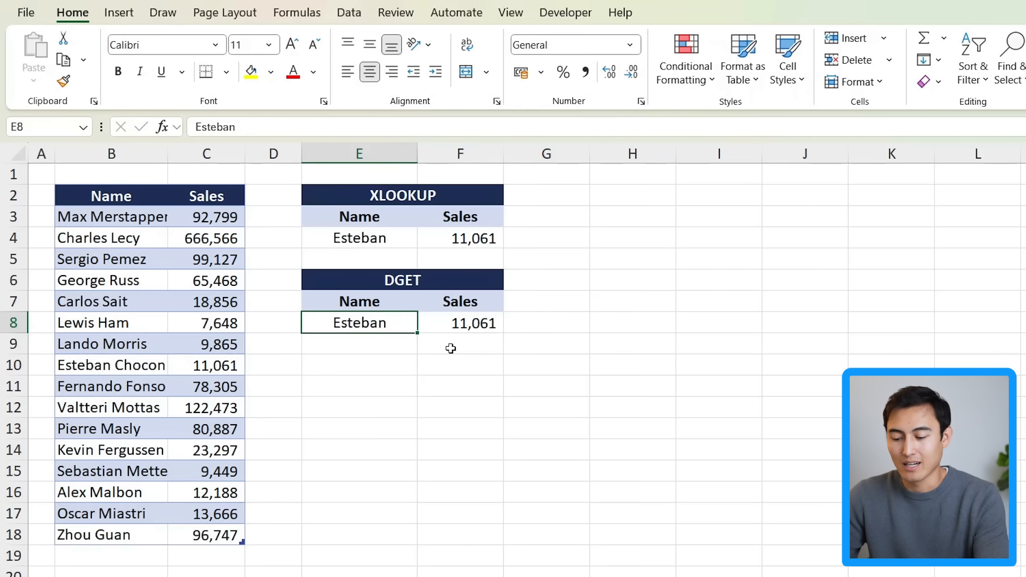
Step: Enter Carlos as the DGET lookup name in E8
{"action": "type", "text": "Carlos"}
{"action": "key", "text": "Return"}
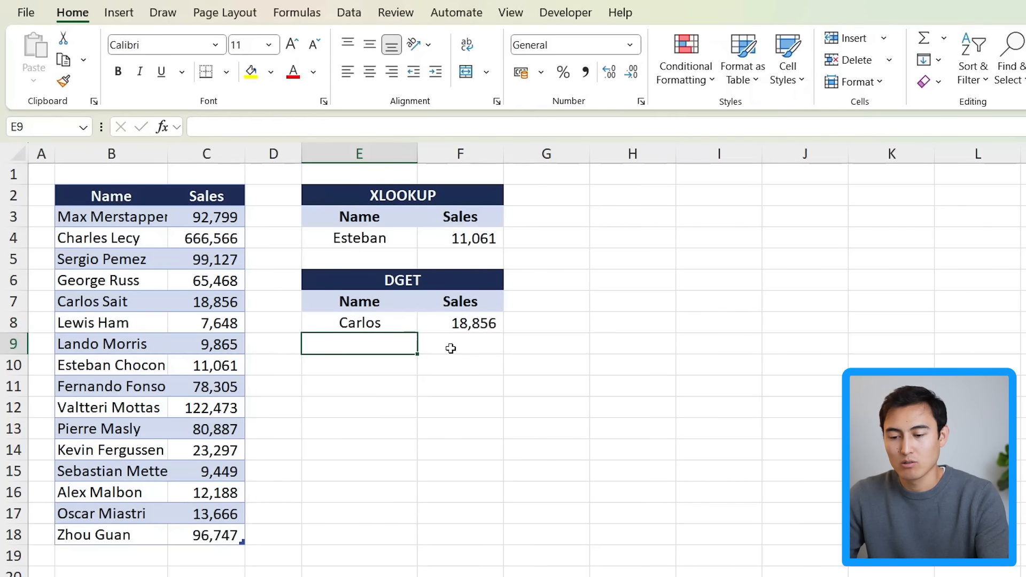
Step: Enter Carlos as the XLOOKUP lookup name in E4
{"action": "left_click", "coordinate": [392, 238]}
{"action": "type", "text": "Carlos"}
{"action": "key", "text": "Return"}
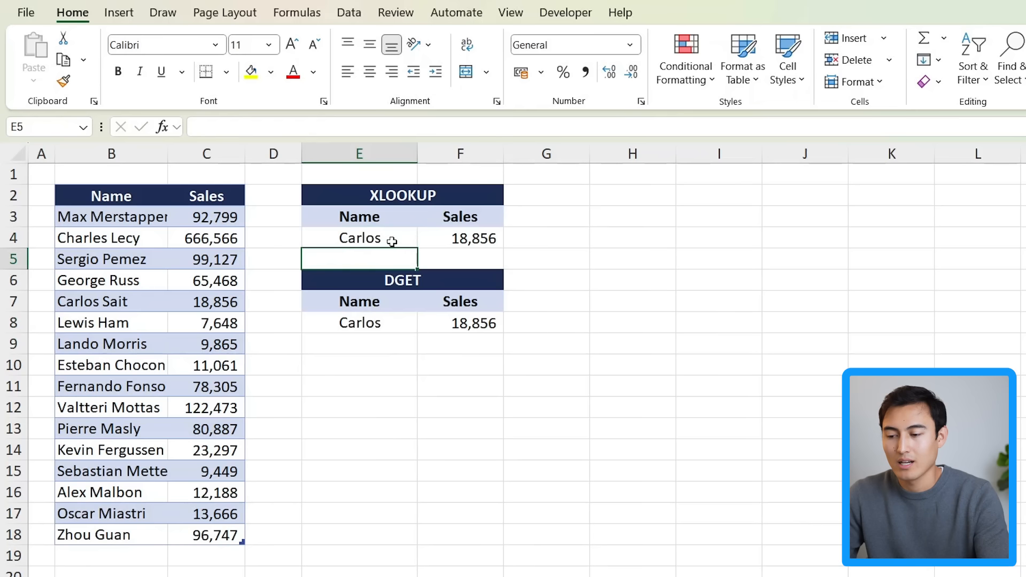
Step: Add Charly as a second name criterion in E9, below Carlos in the DGET table
{"action": "left_click", "coordinate": [488, 323]}
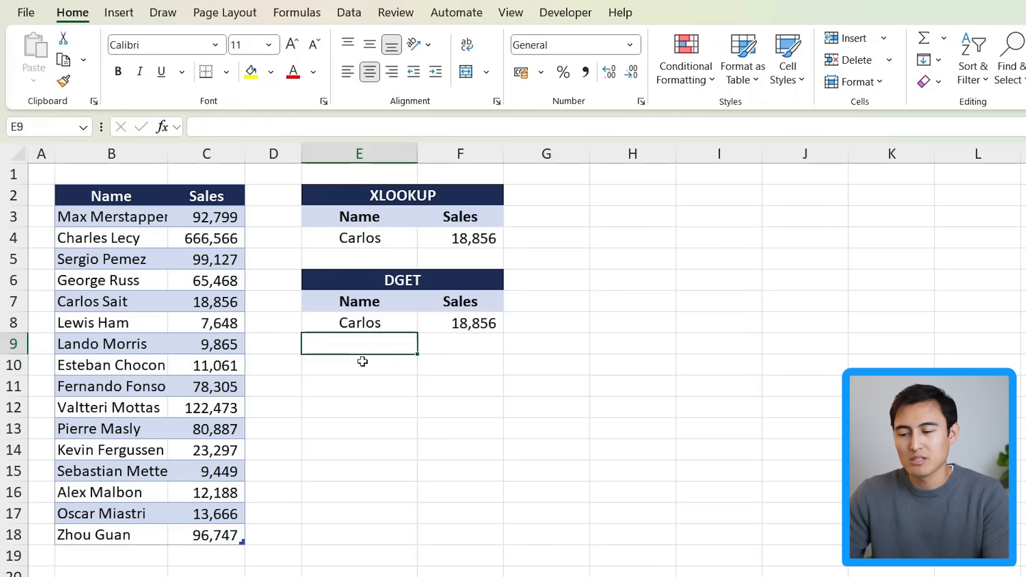
{"action": "left_click", "coordinate": [361, 322]}
{"action": "key", "text": "Return"}
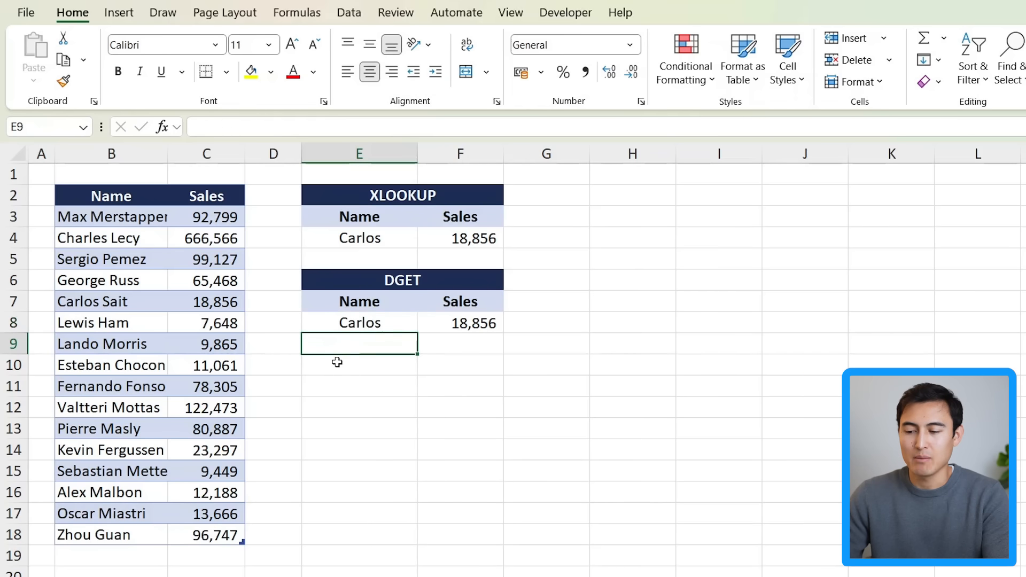
{"action": "type", "text": "Charly"}
{"action": "key", "text": "Return"}
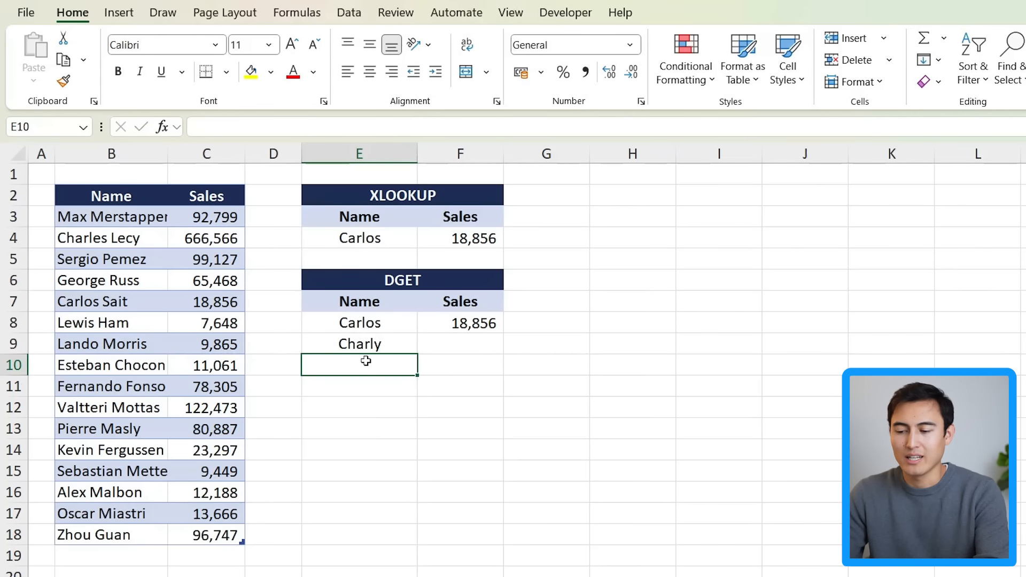
Step: Edit the DGET formula in F8 to extend the criteria range to E7:E9 and re-enter it
{"action": "key", "text": "Up"}
{"action": "key", "text": "Up"}
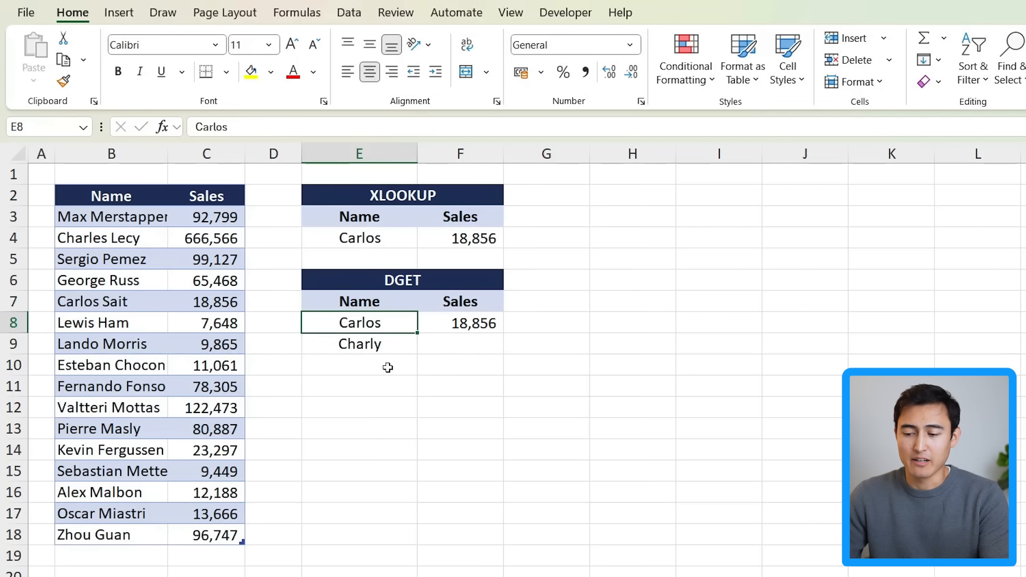
{"action": "key", "text": "Down"}
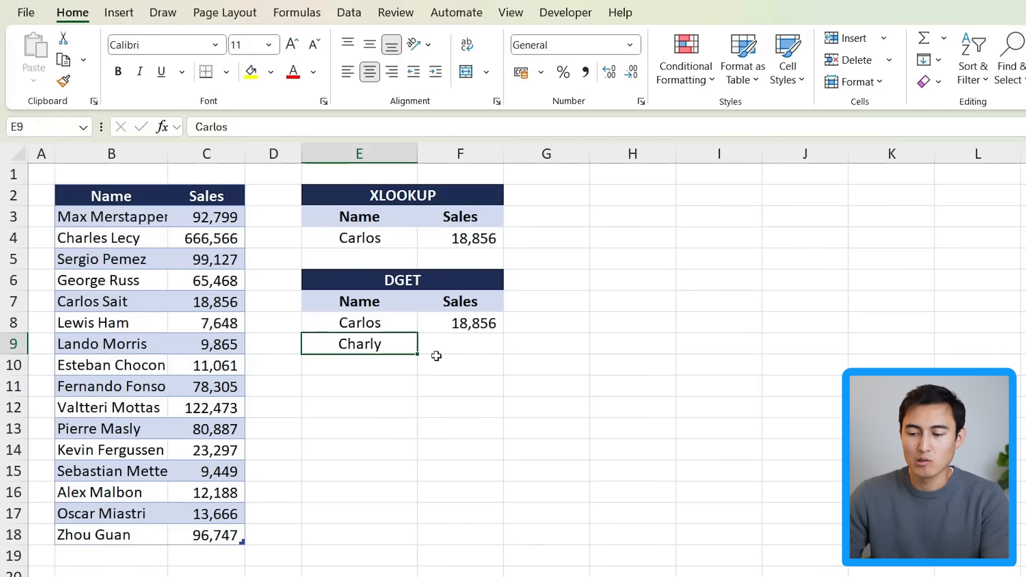
{"action": "key", "text": "Up"}
{"action": "key", "text": "Right"}
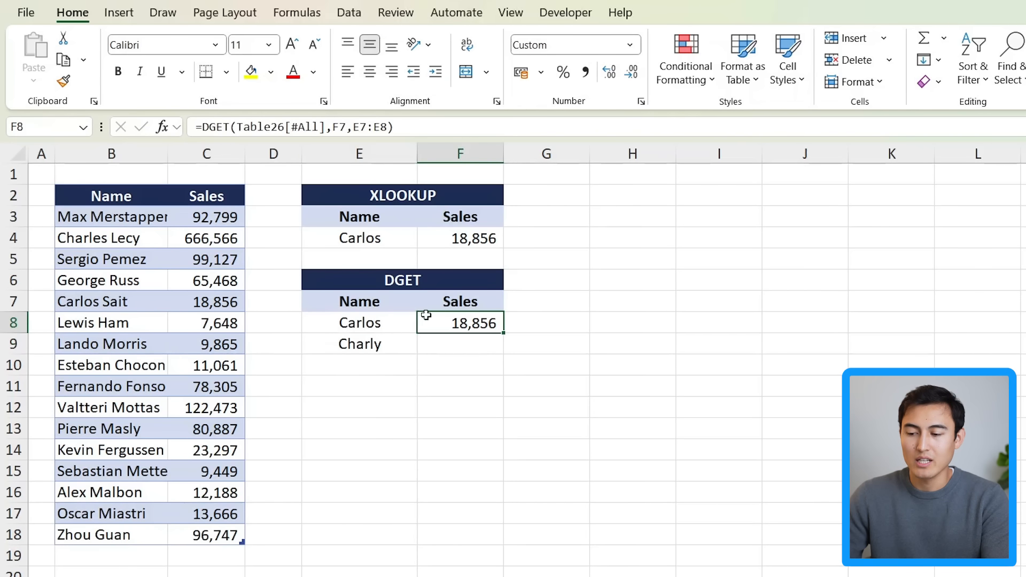
{"action": "double_click", "coordinate": [446, 318]}
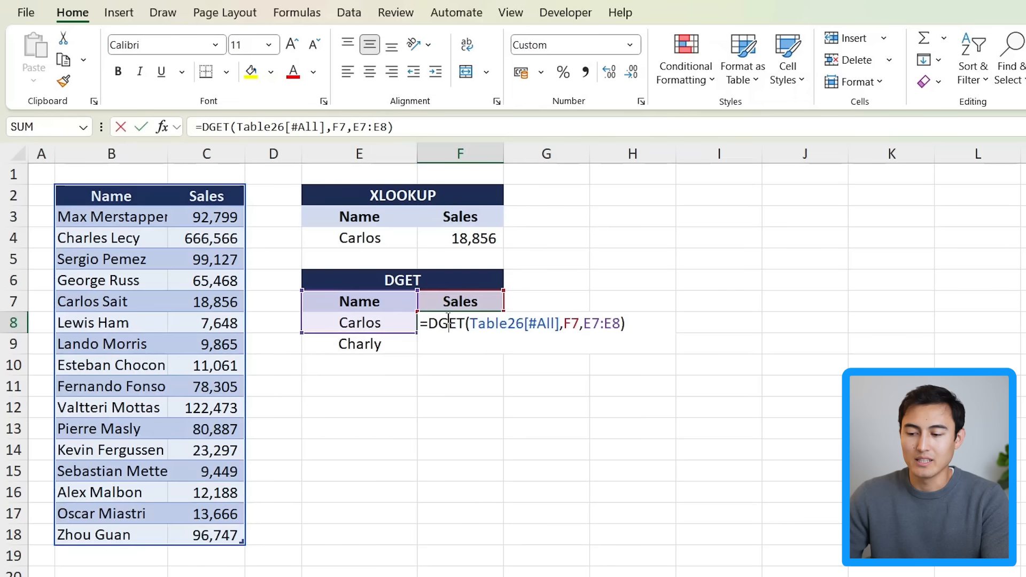
{"action": "left_click", "coordinate": [613, 323]}
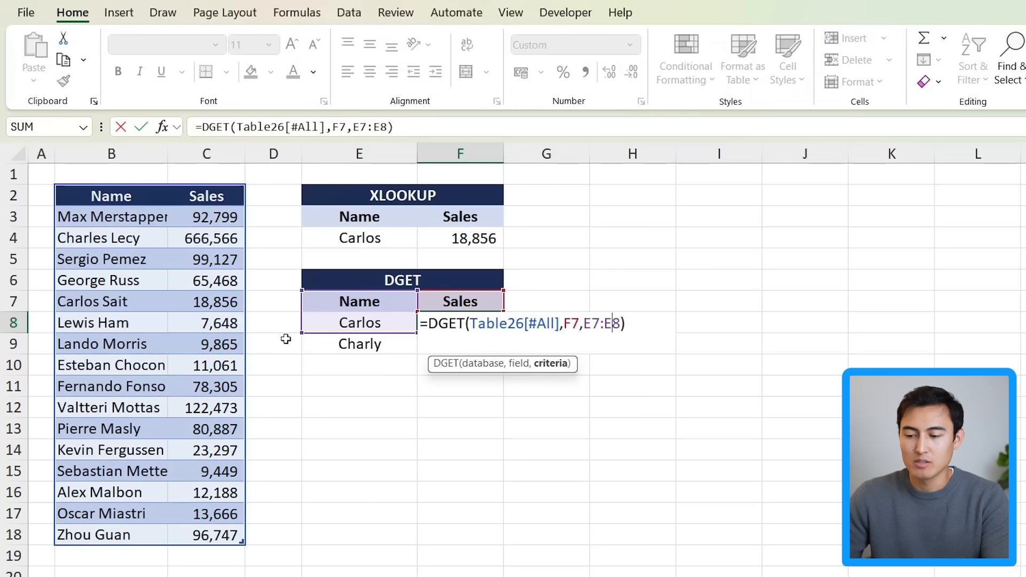
{"action": "left_click_drag", "start_coordinate": [303, 330], "coordinate": [302, 352]}
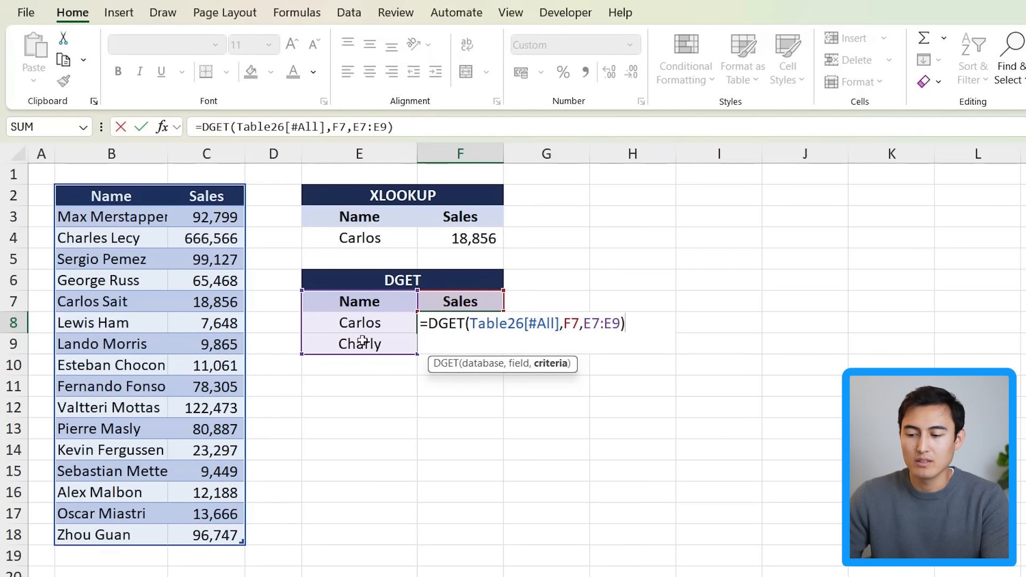
{"action": "key", "text": "Return"}
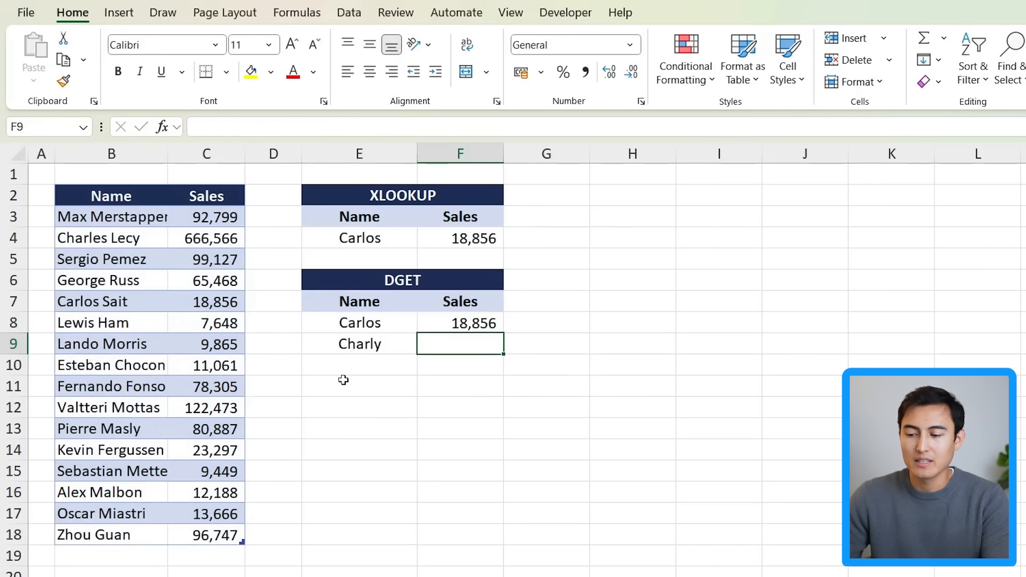
Step: Change the DGET criteria names to George in E8 and Lewis in E9
{"action": "key", "text": "Up"}
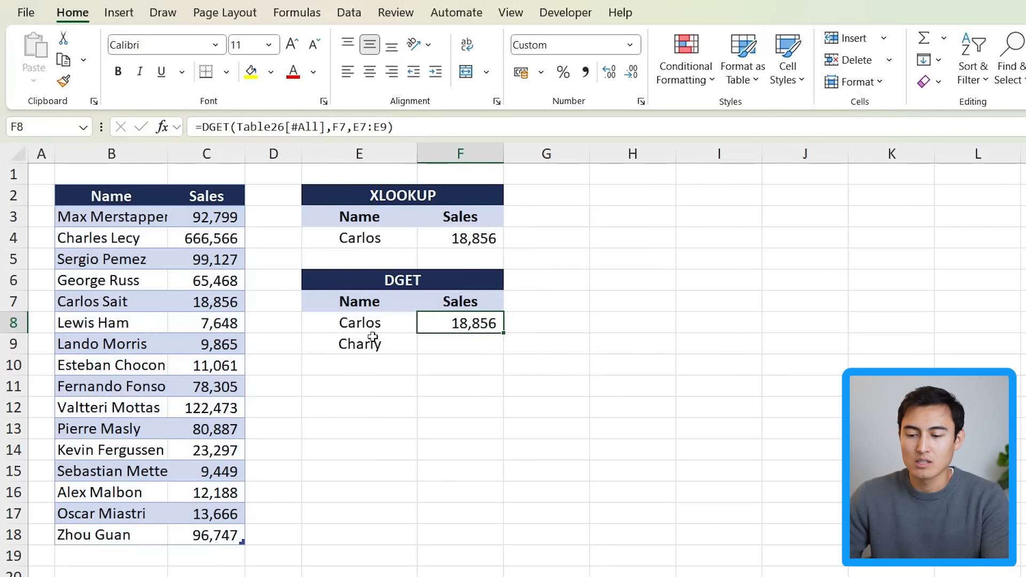
{"action": "left_click", "coordinate": [327, 323]}
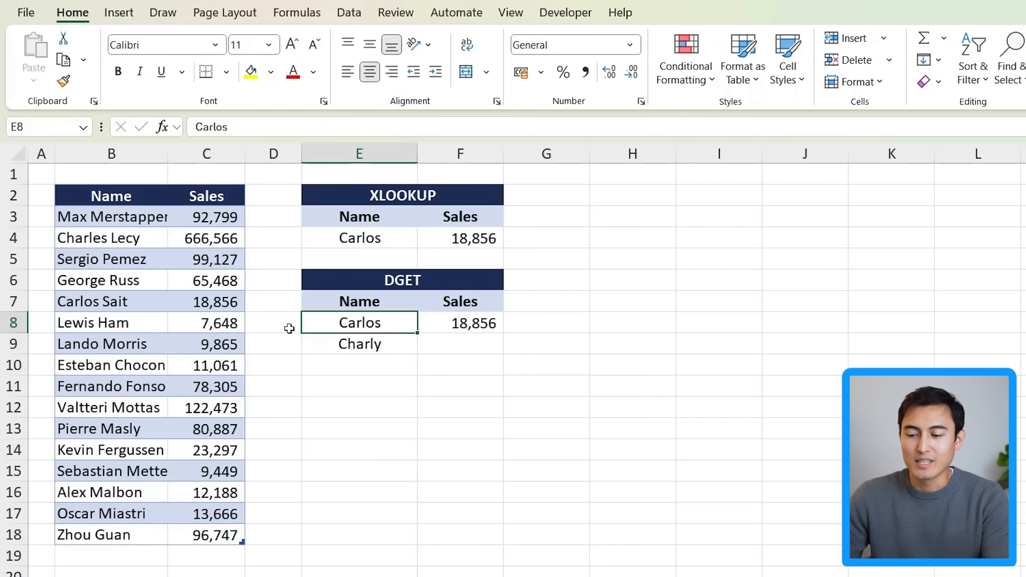
{"action": "left_click", "coordinate": [357, 344]}
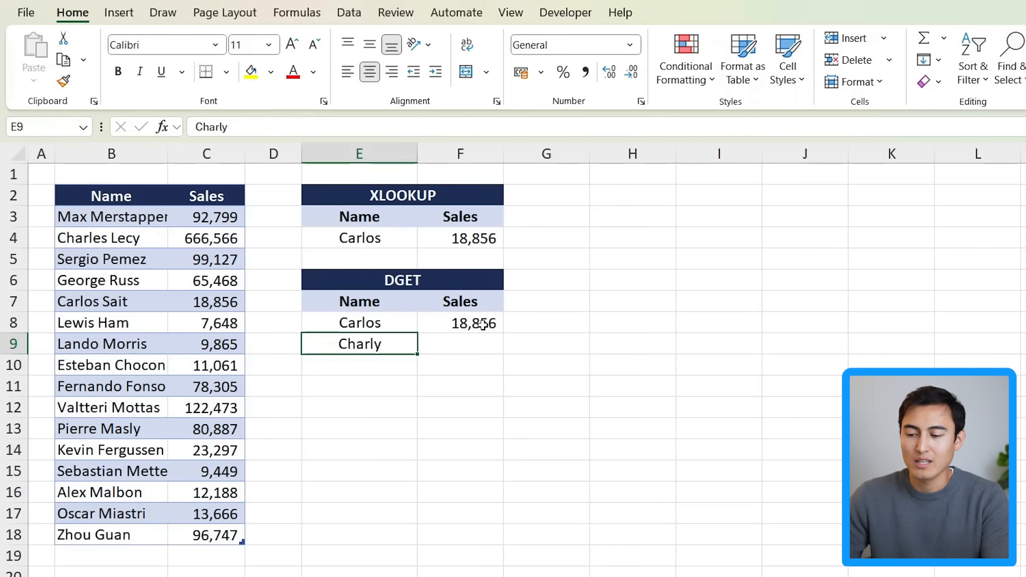
{"action": "key", "text": "Up"}
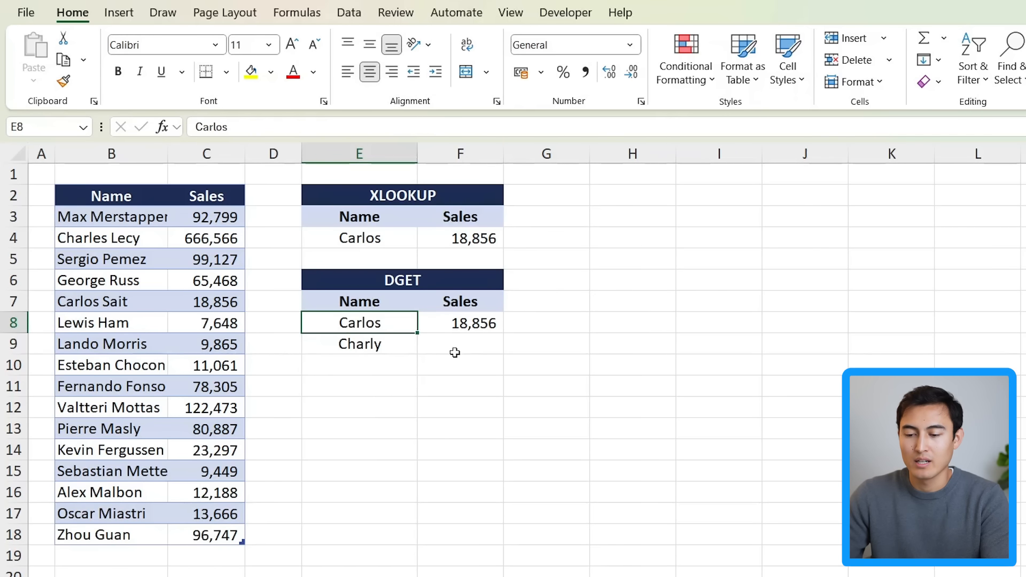
{"action": "type", "text": "George"}
{"action": "key", "text": "Return"}
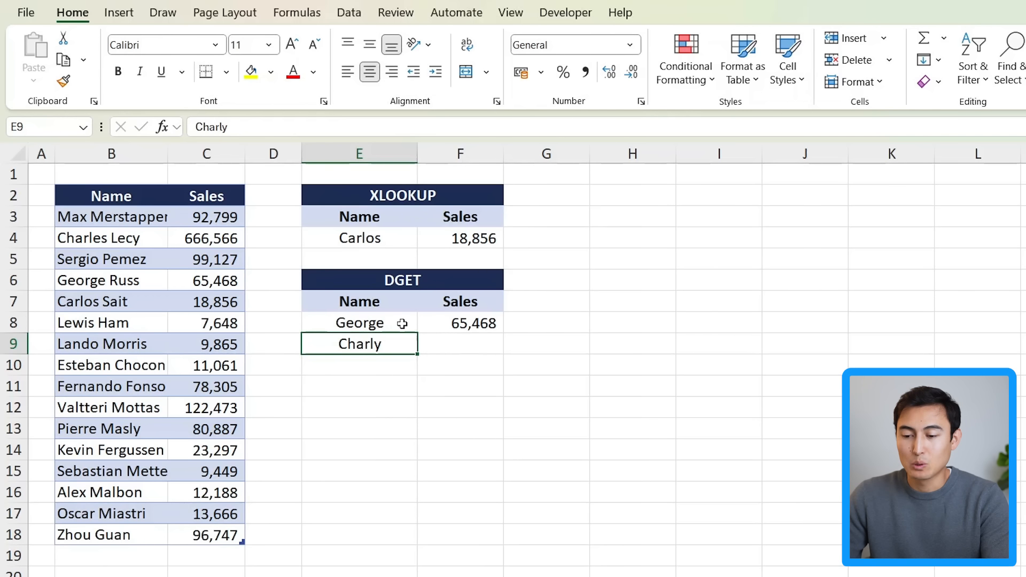
{"action": "type", "text": "Lewis"}
{"action": "key", "text": "Return"}
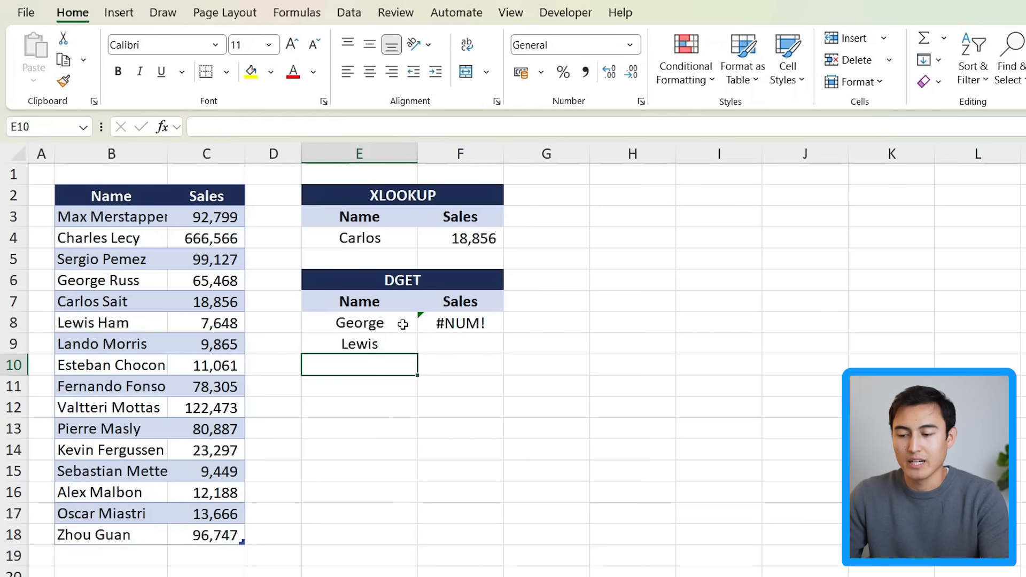